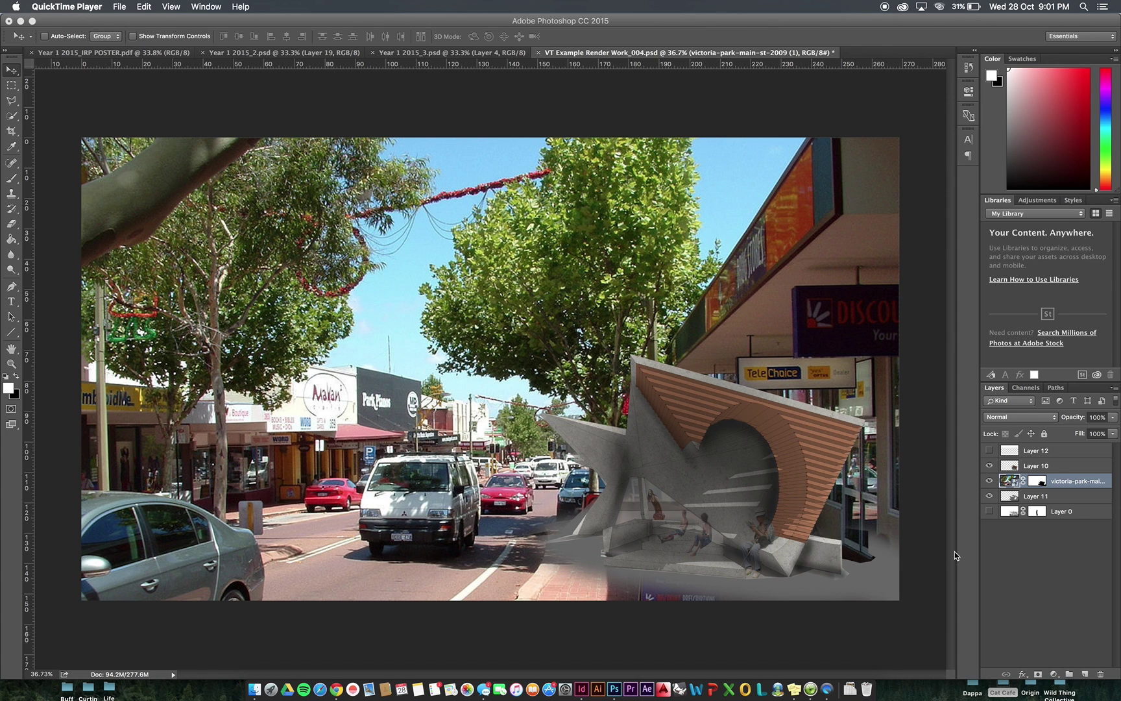
Compare the composite with the victoria-park street photo layer hidden and shown
click(990, 480)
click(991, 481)
click(990, 481)
click(991, 482)
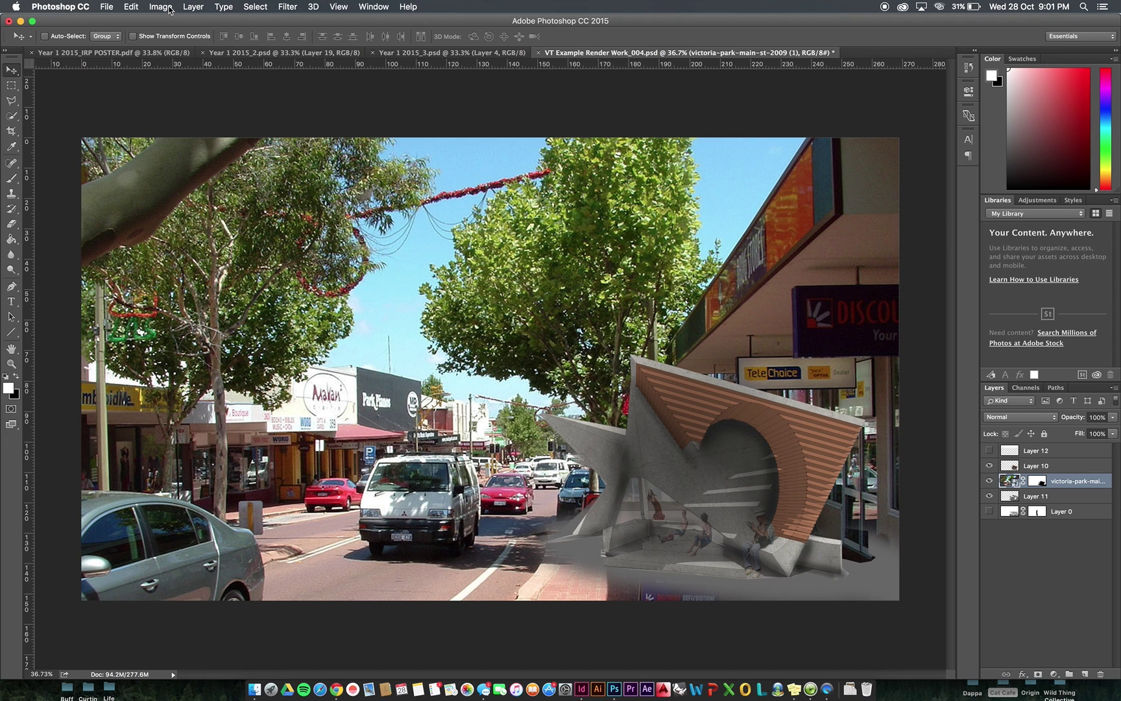
alt+click(989, 481)
alt+click(990, 481)
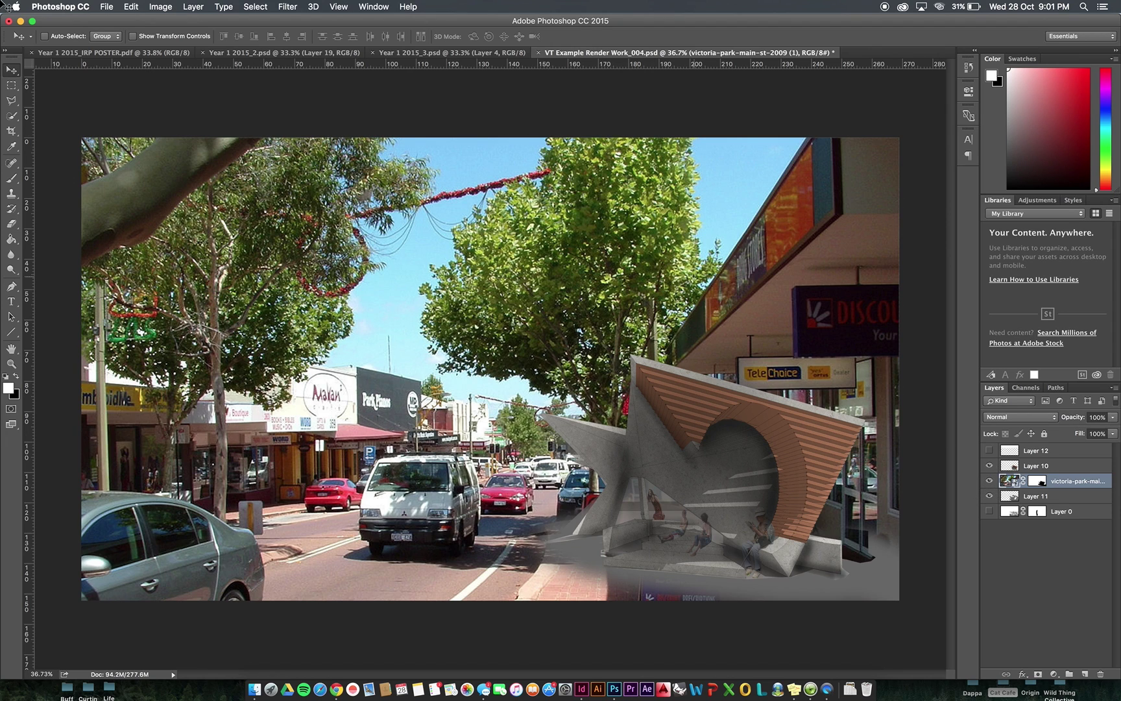
Apply a Levels adjustment to the street photo layer with input levels of 7, 1.42 and 220
click(155, 11)
mouse_move(170, 39)
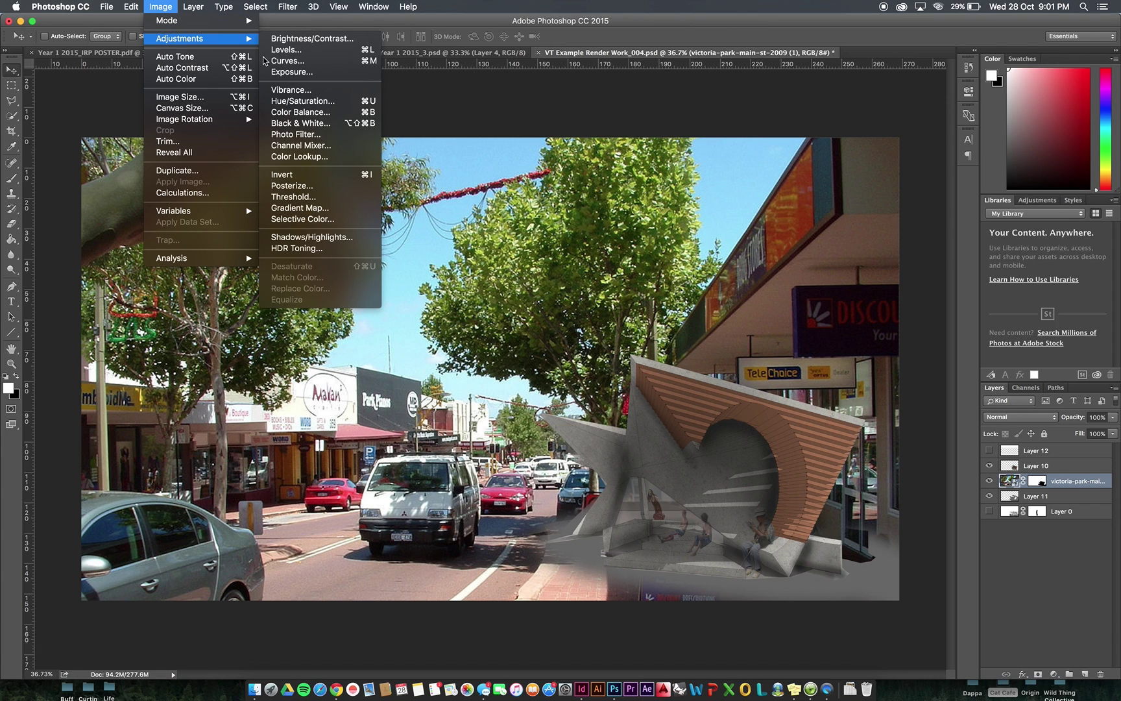
click(294, 56)
drag(578, 226, 164, 266)
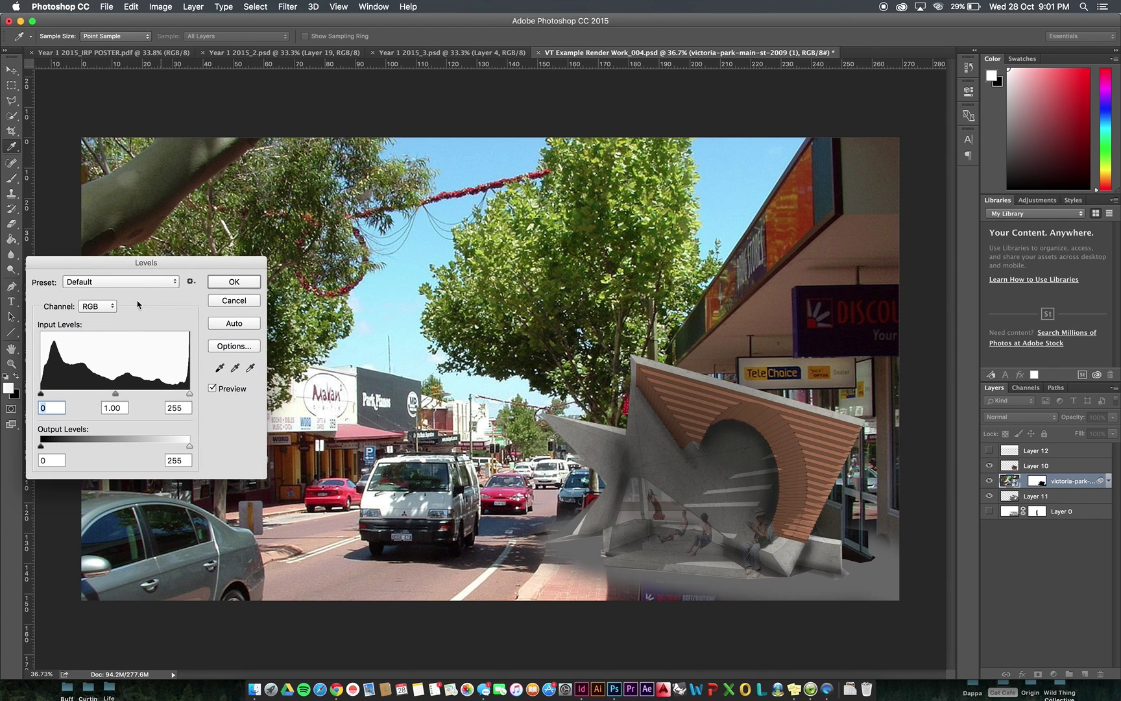
mouse_move(41, 394)
mouse_down()
mouse_move(55, 398)
mouse_move(32, 394)
mouse_up()
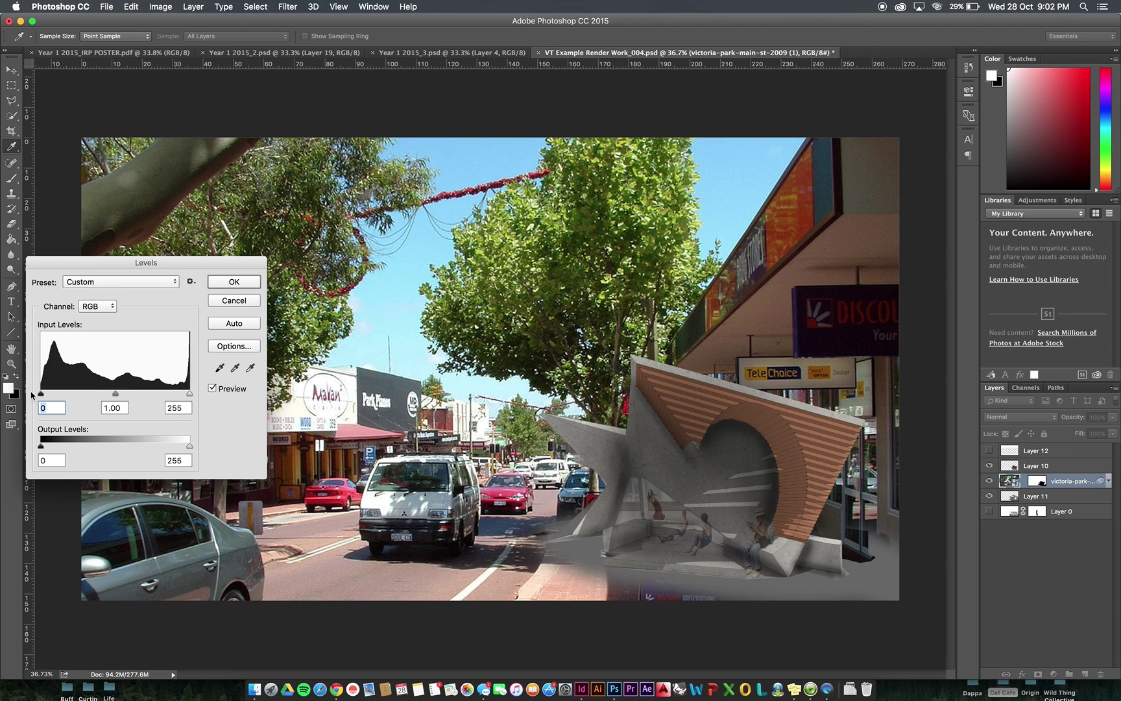
mouse_move(115, 394)
mouse_down()
mouse_move(94, 394)
mouse_move(186, 394)
mouse_move(170, 394)
mouse_up()
drag(42, 395, 97, 397)
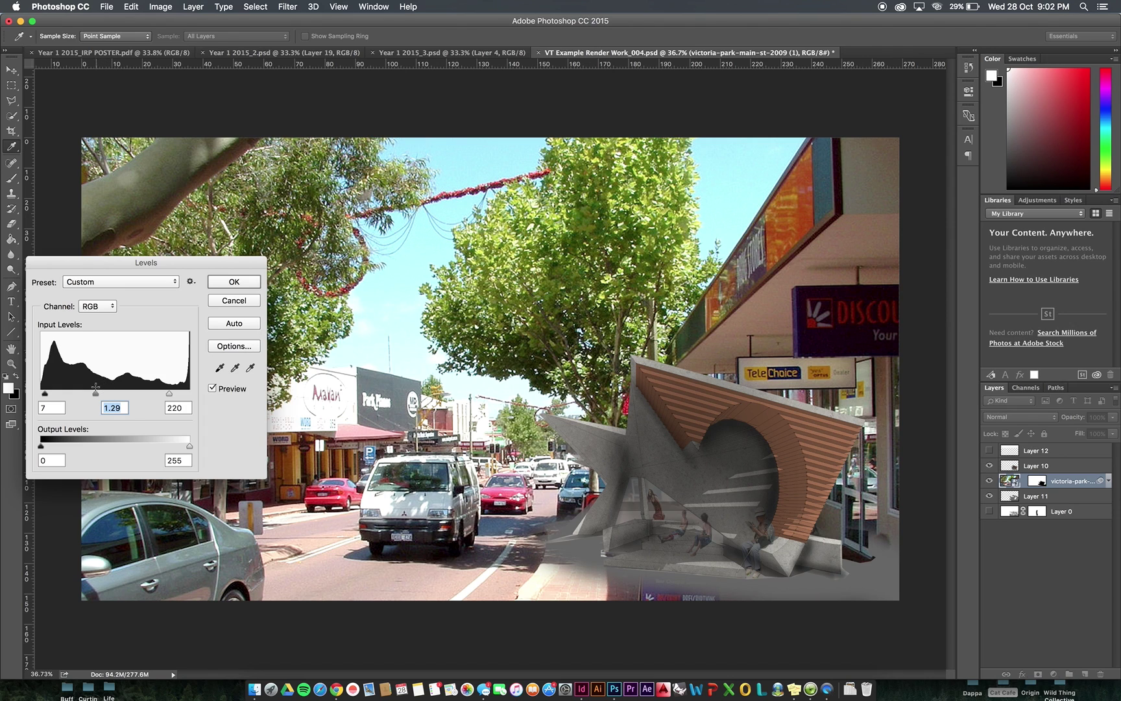
drag(96, 394, 92, 394)
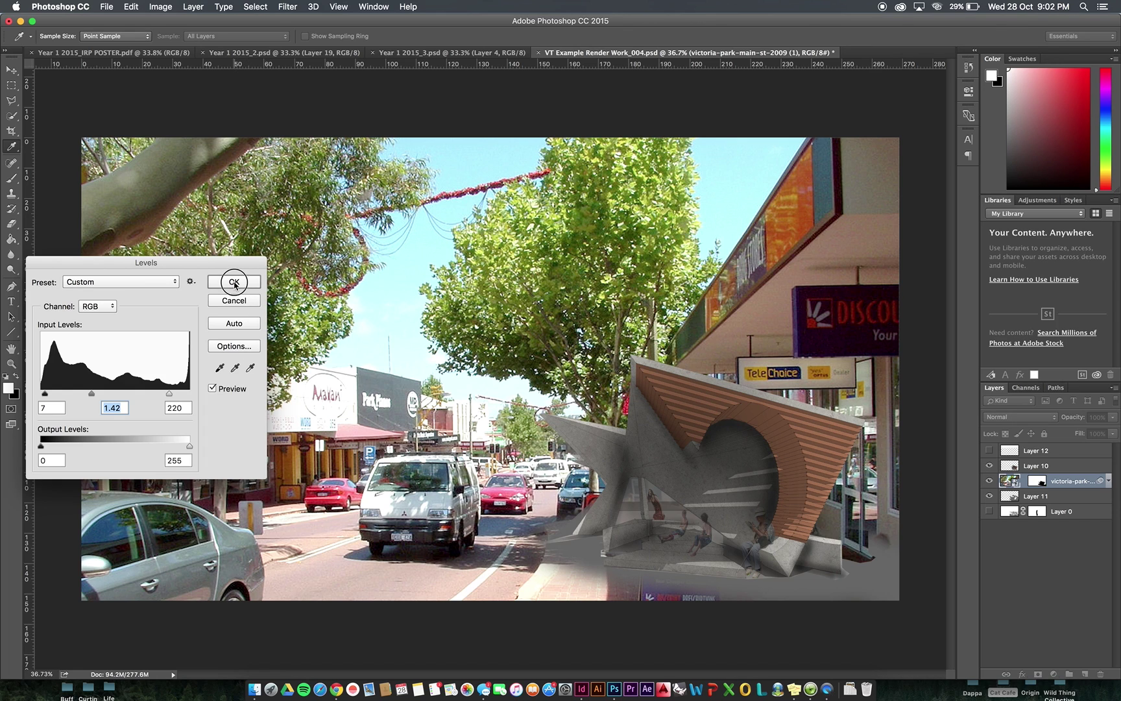
click(235, 283)
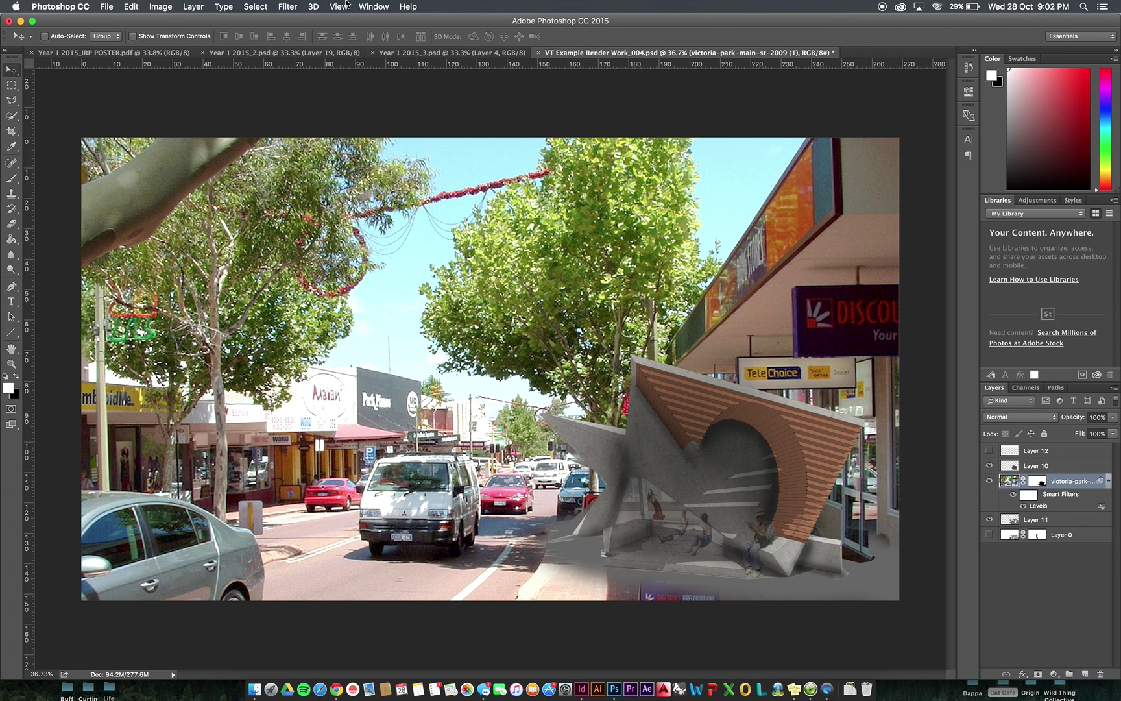
Desaturate the street photo layer with a Hue/Saturation adjustment, setting the saturation to -70
click(161, 7)
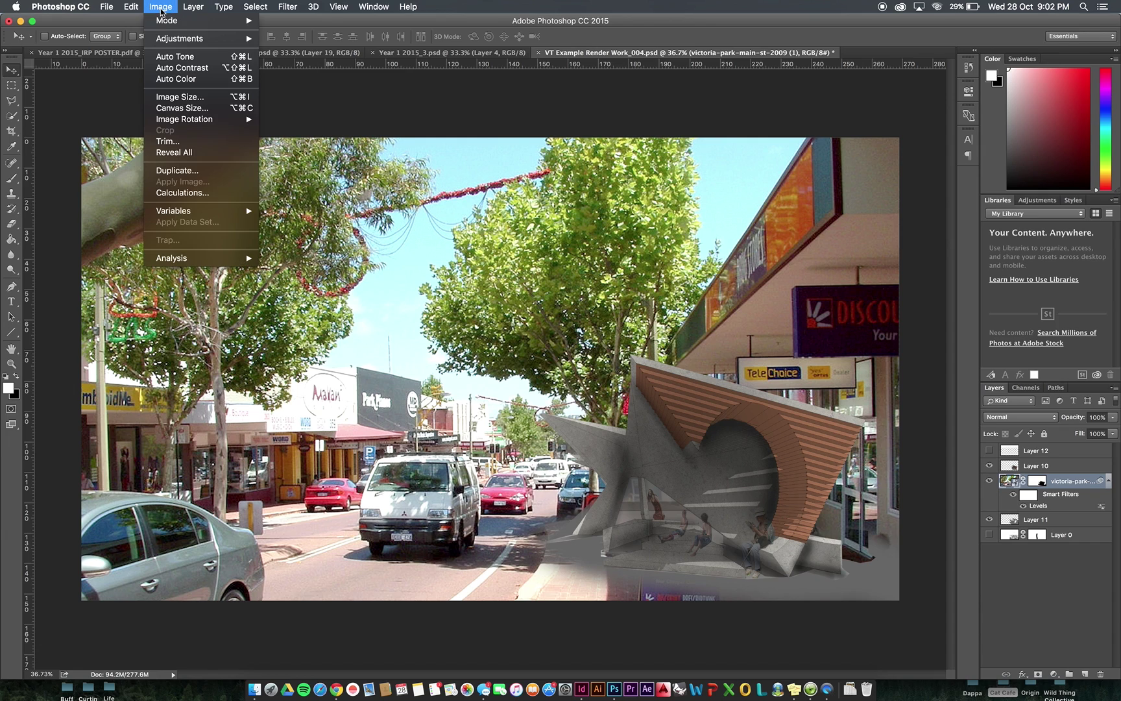
mouse_move(167, 23)
mouse_move(194, 40)
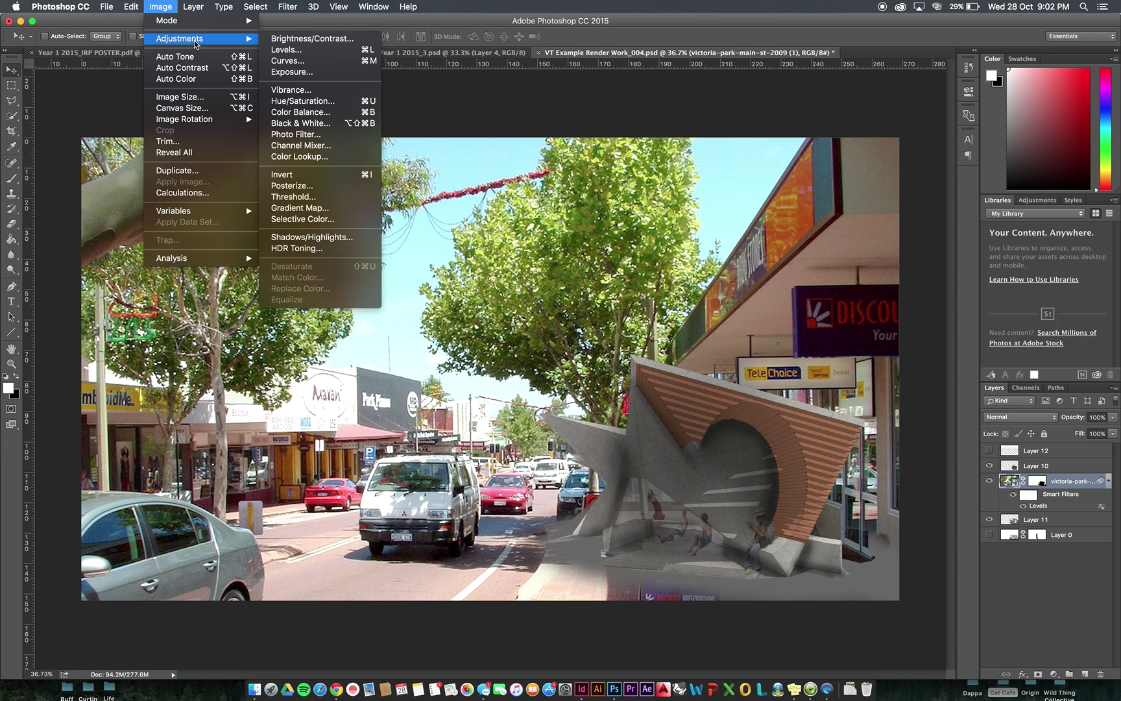
click(303, 101)
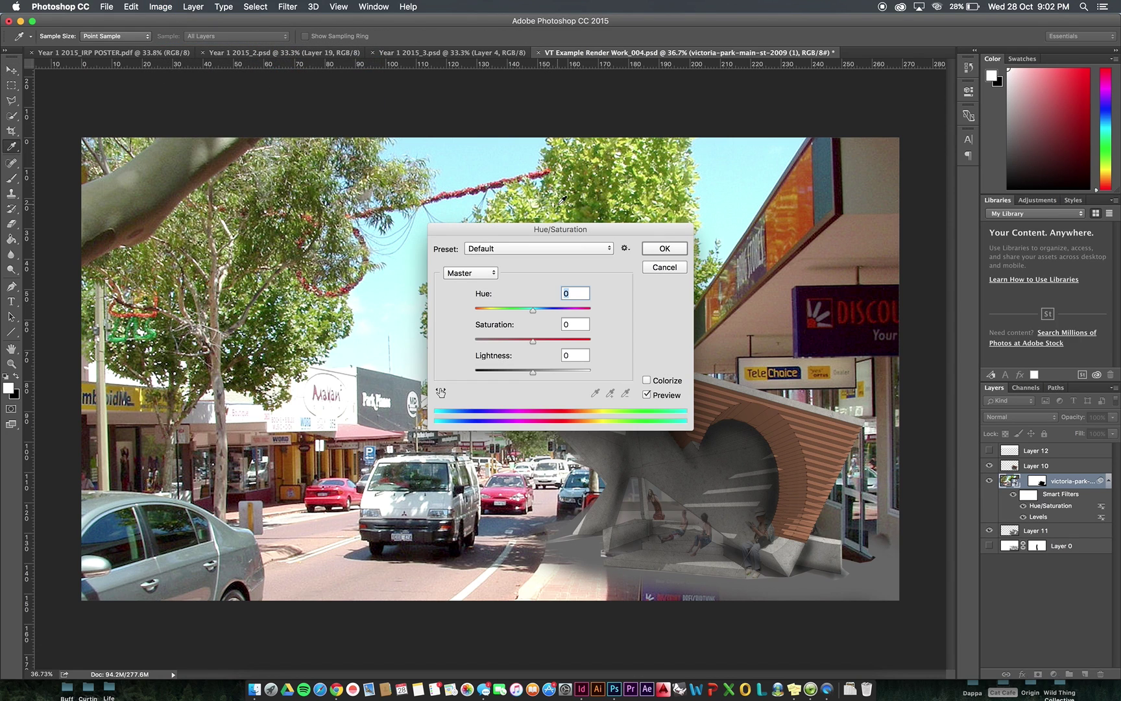
drag(638, 234, 292, 222)
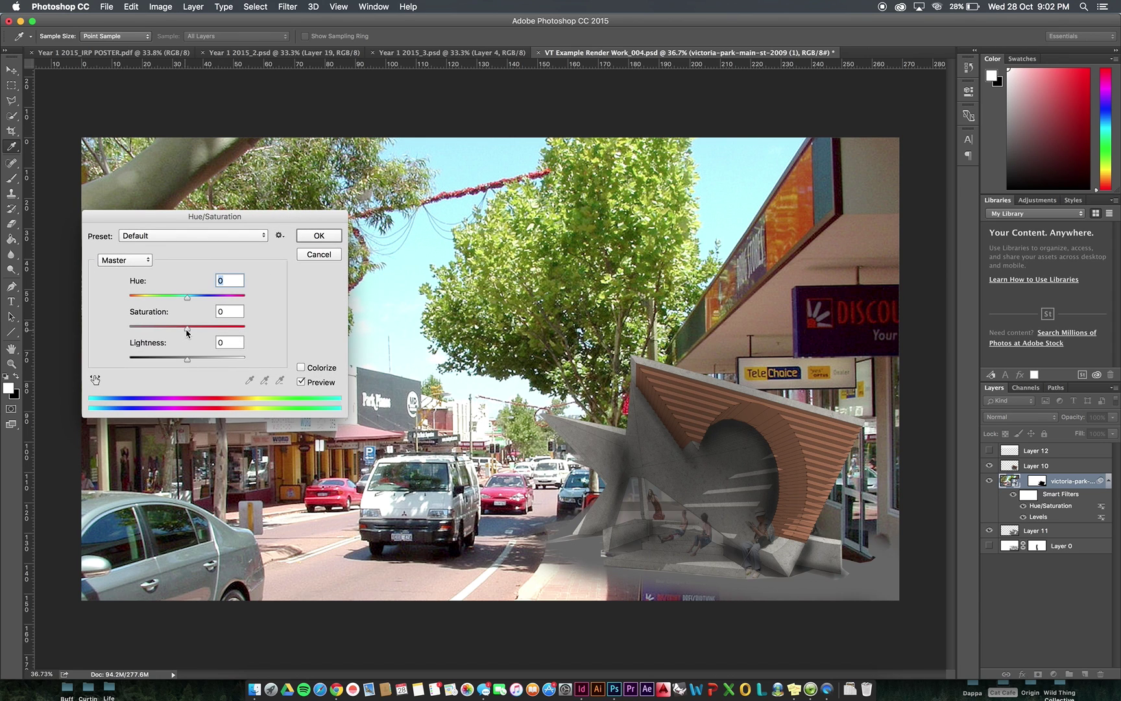
drag(187, 328, 147, 335)
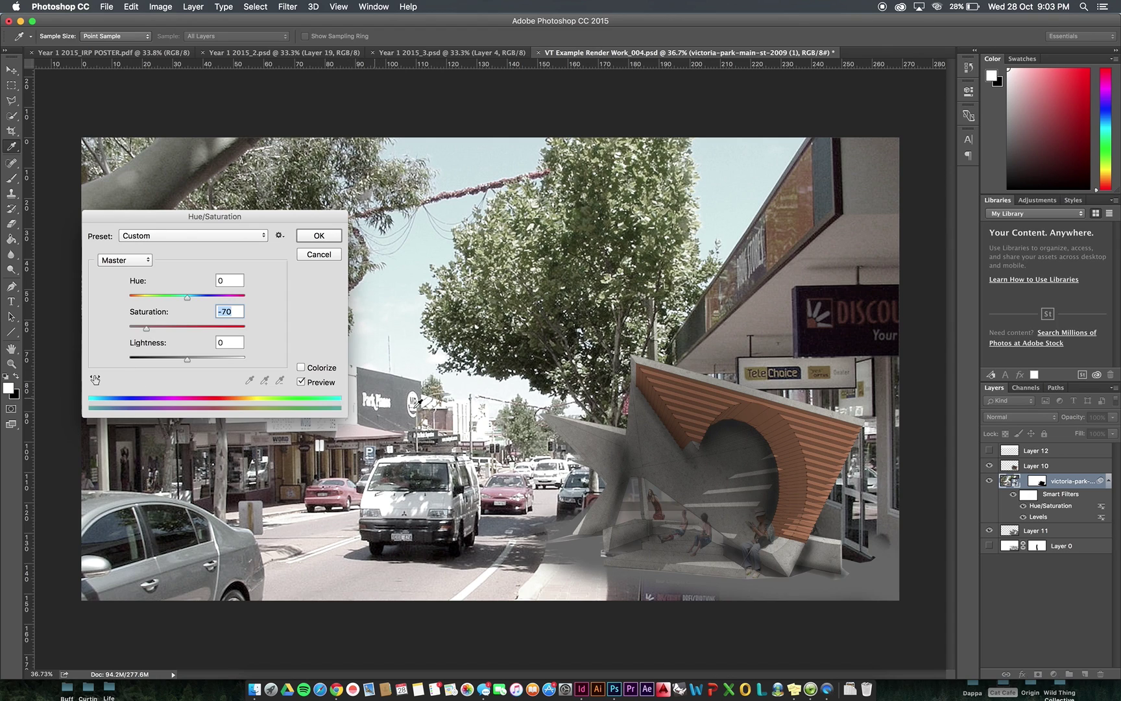
click(324, 237)
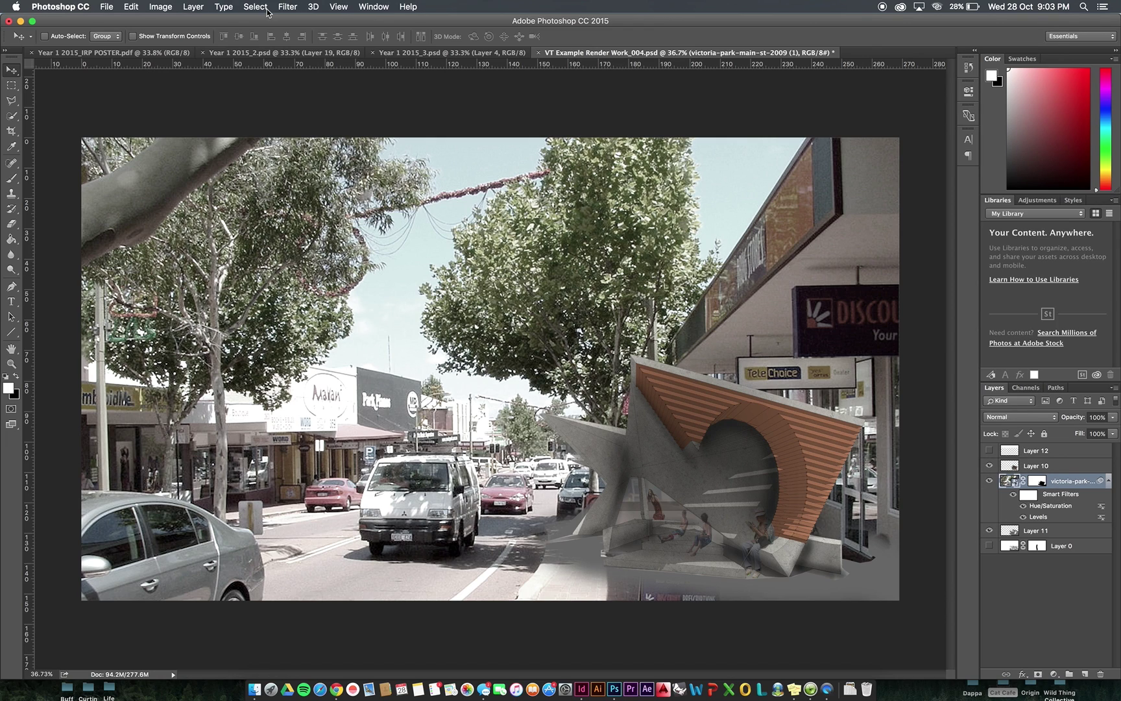
Apply a Brightness/Contrast adjustment to the street photo layer with brightness -27 and contrast 42
click(164, 7)
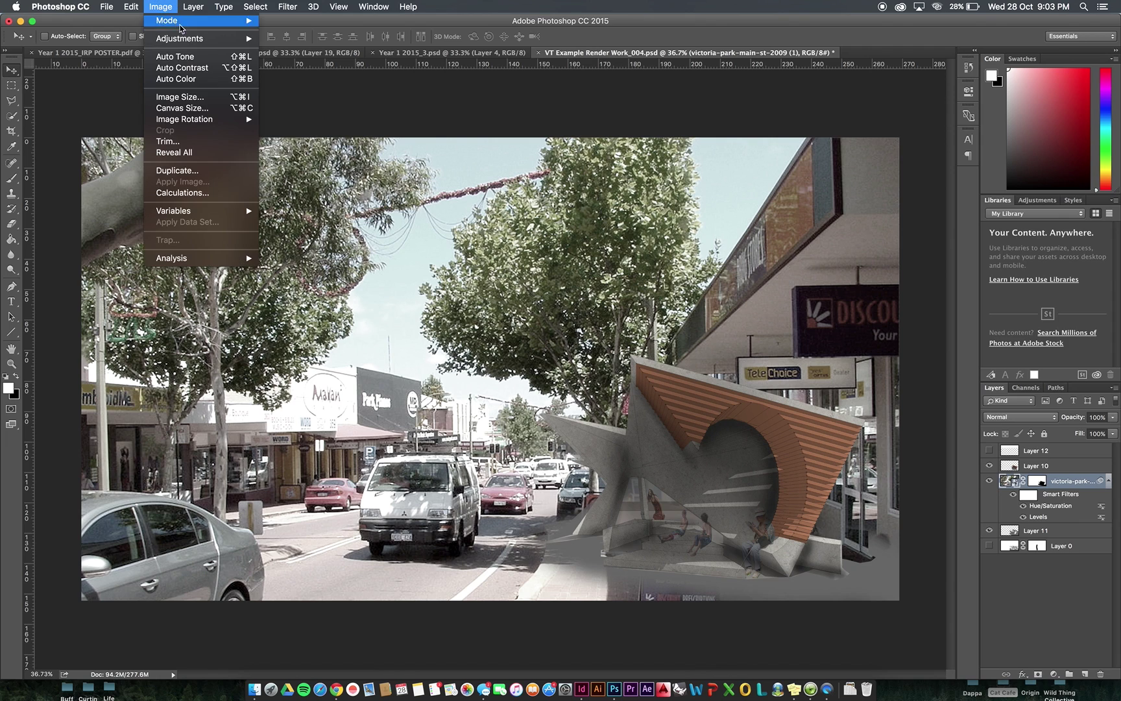
mouse_move(189, 39)
click(313, 39)
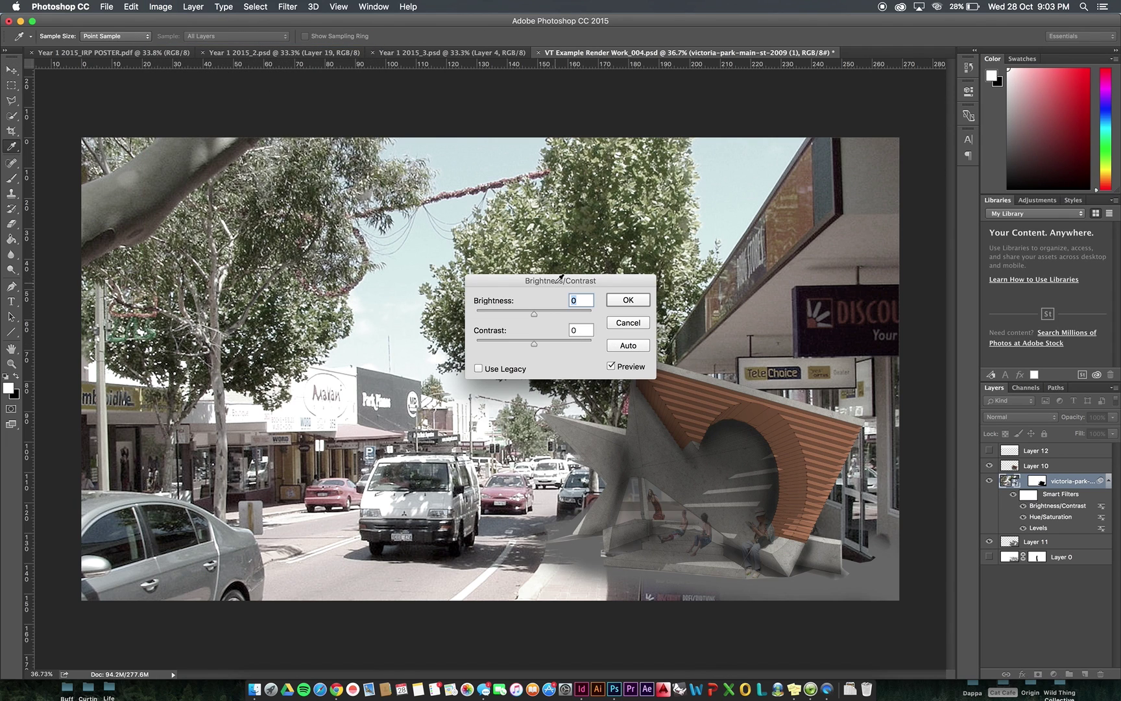
drag(558, 283, 192, 249)
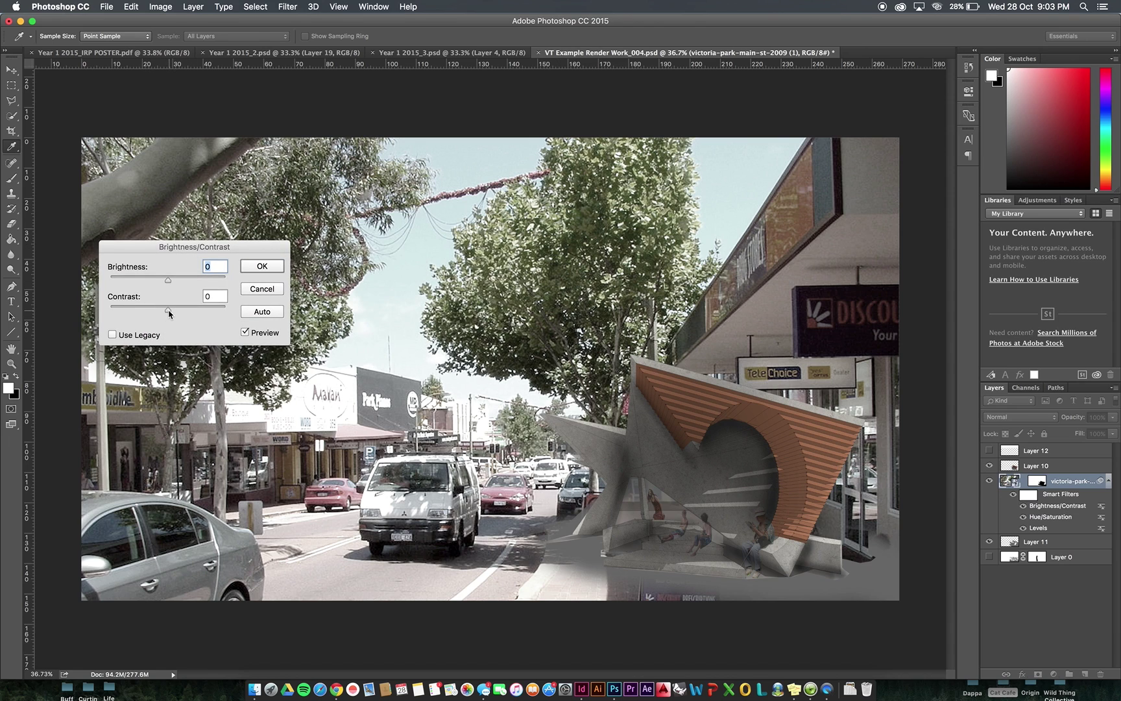
drag(168, 312, 139, 288)
drag(139, 288, 158, 292)
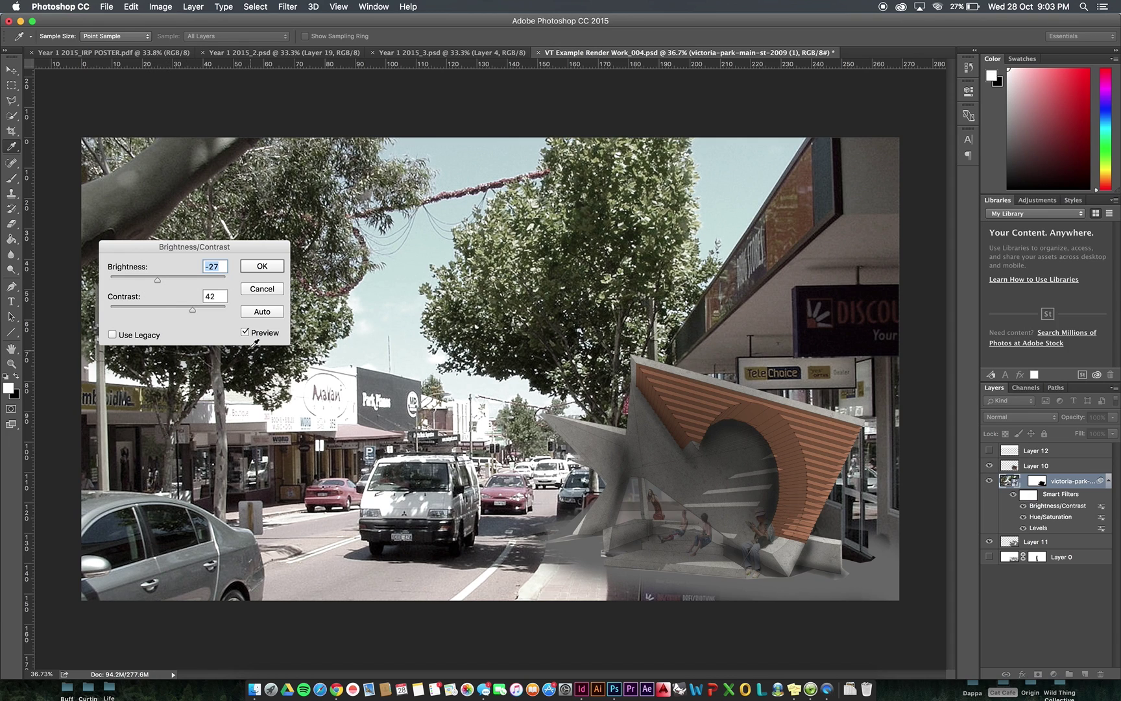
click(262, 266)
key(v)
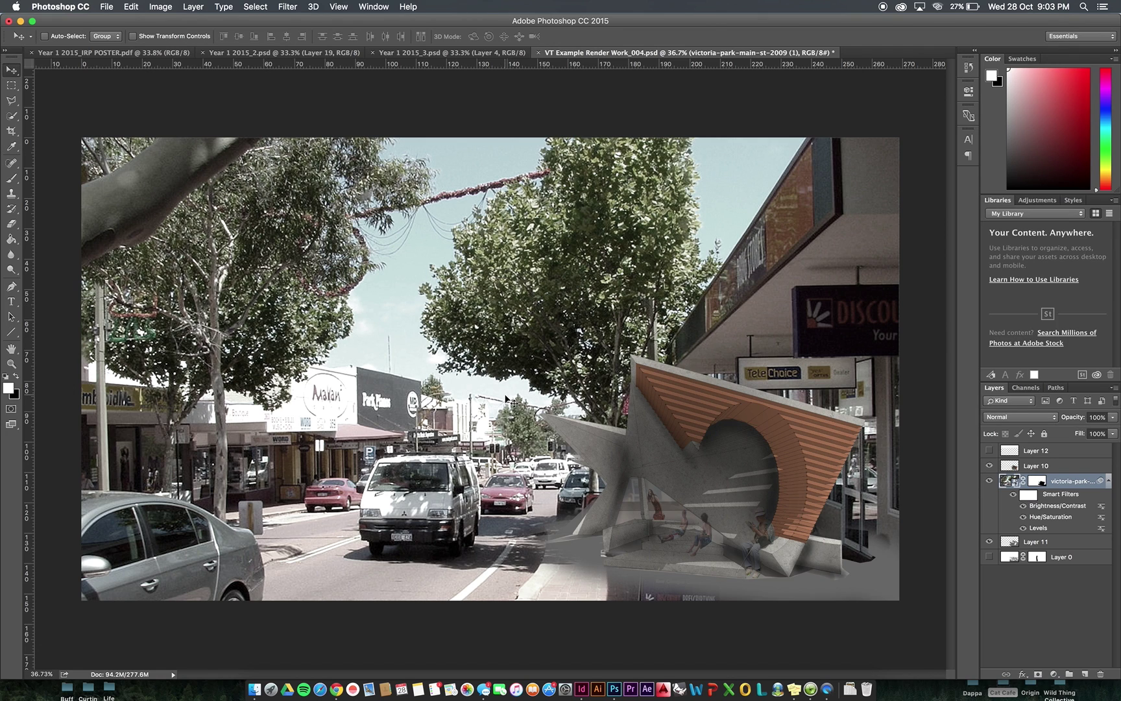
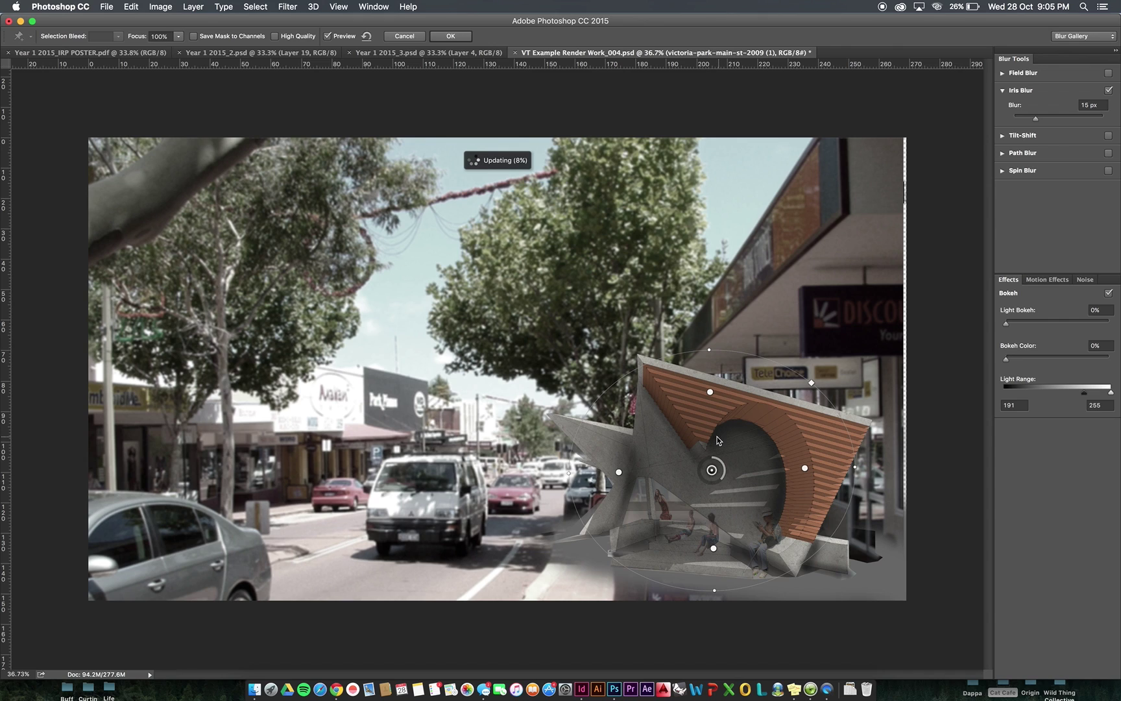
Apply a 15 px Iris Blur to the street photo, widening the sharp area around the pavilion
drag(710, 393, 711, 373)
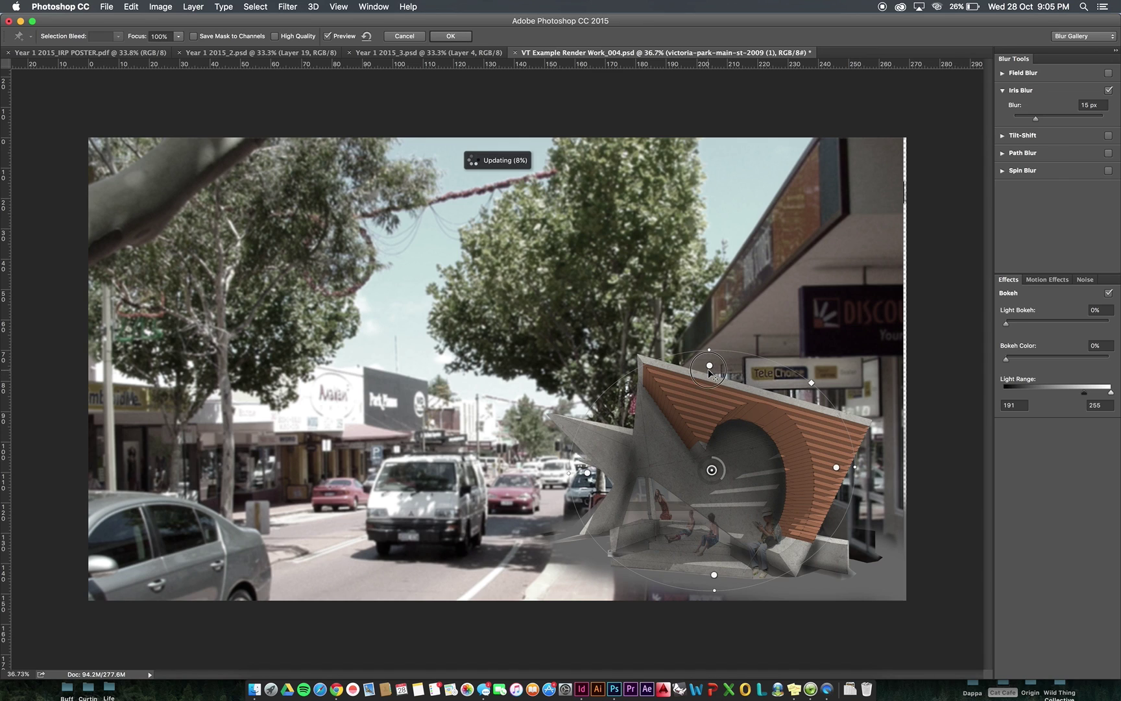
drag(714, 458, 717, 488)
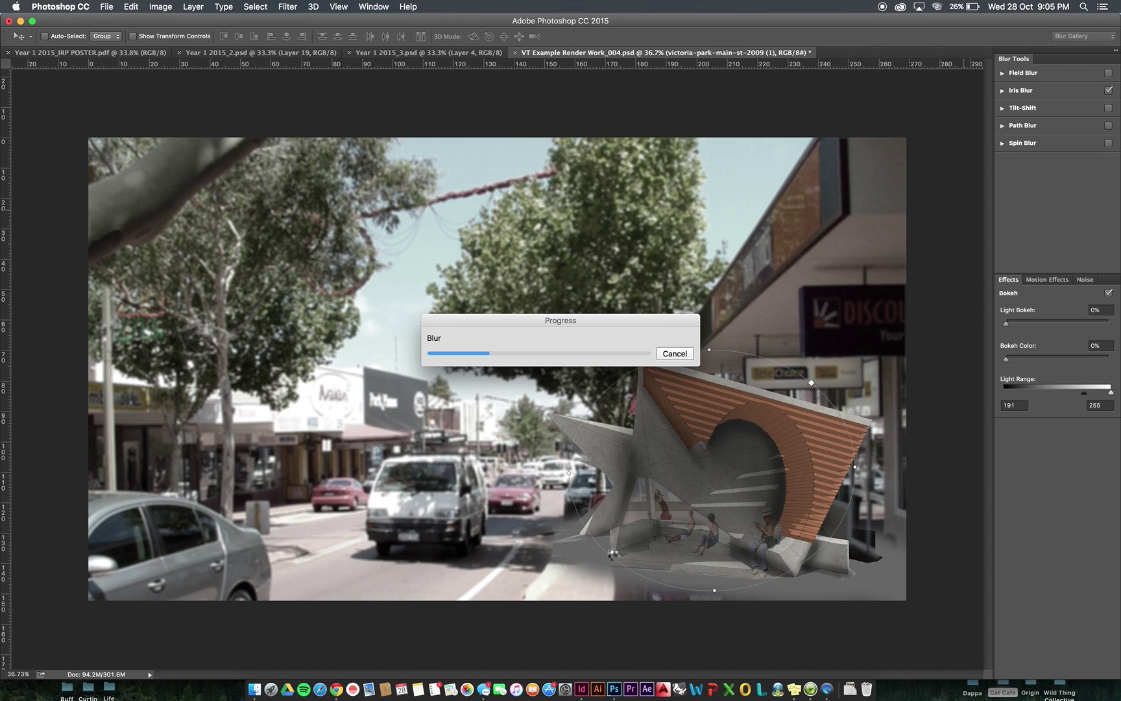
drag(616, 327, 519, 85)
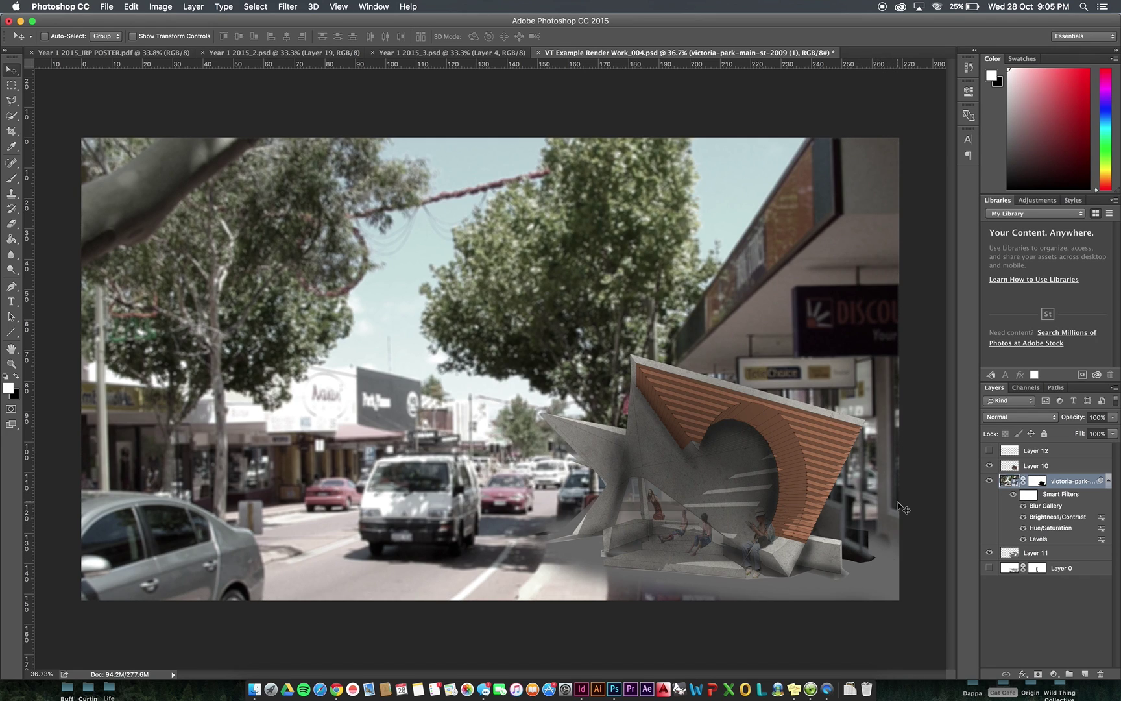
Add a Photo Filter adjustment layer above Layer 12 using Warming Filter (85) at 25% density
click(1070, 466)
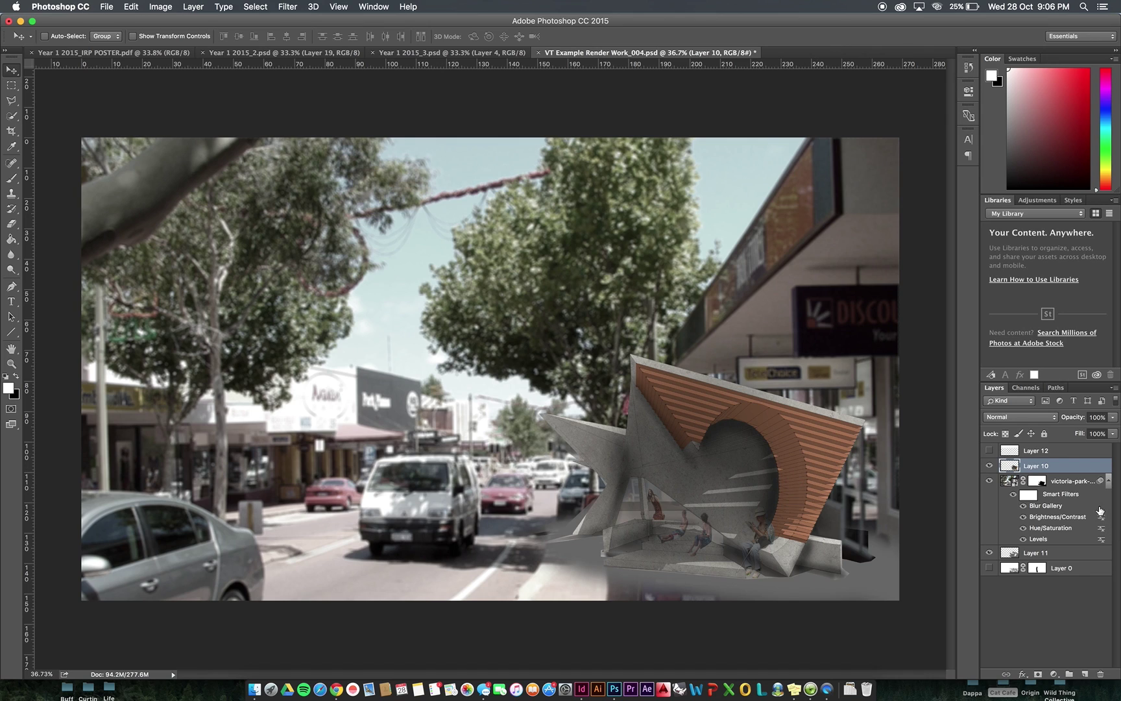
click(1061, 560)
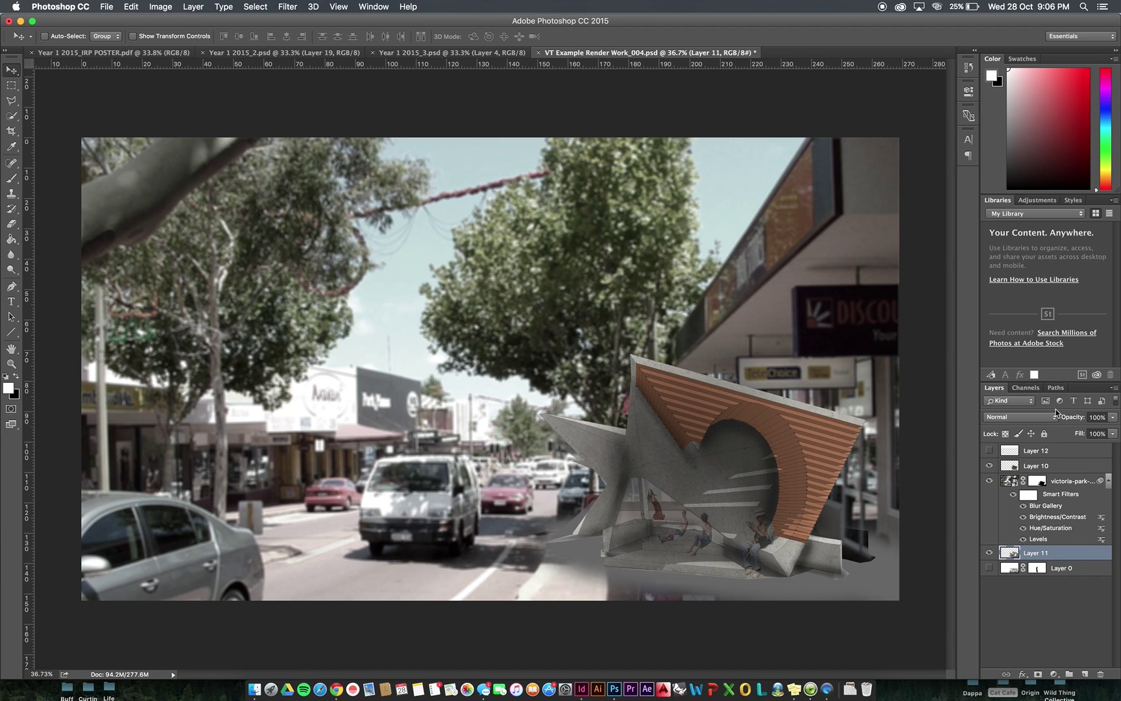
click(1058, 455)
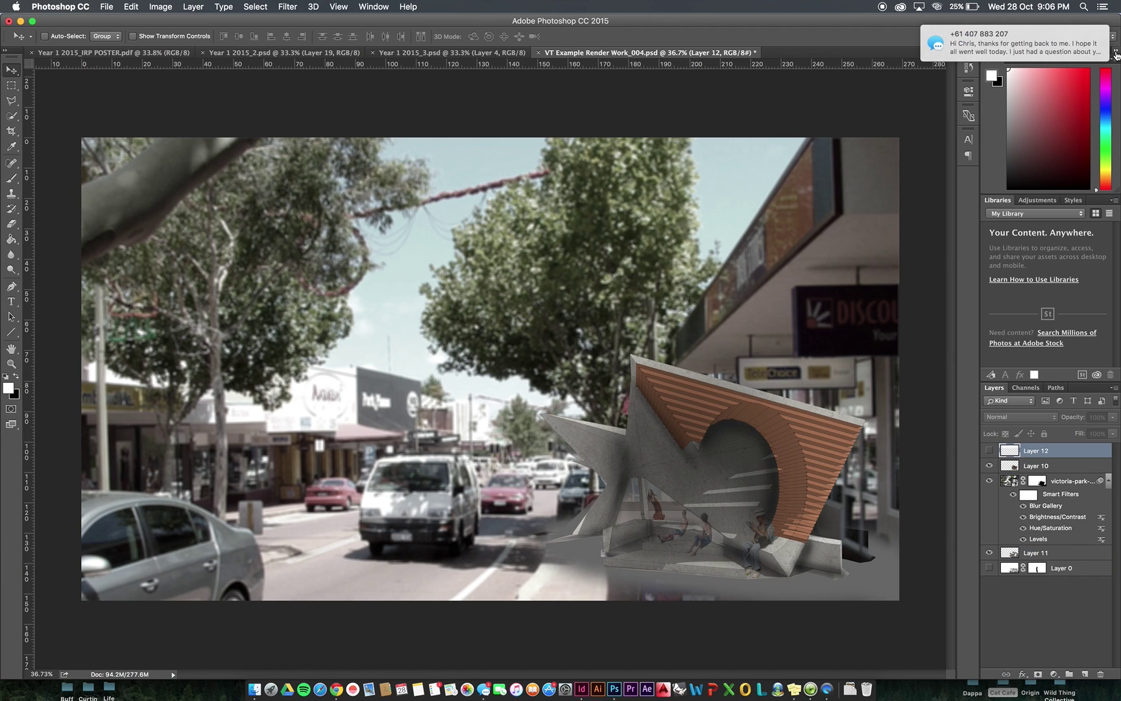
click(1056, 674)
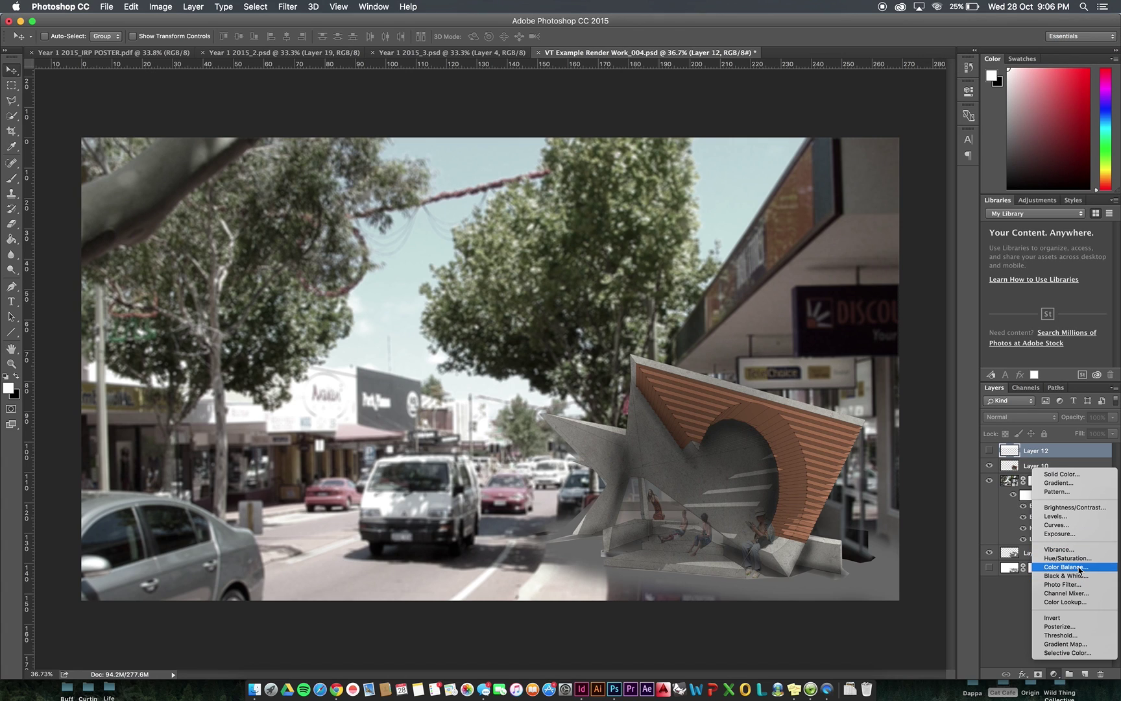
click(1083, 586)
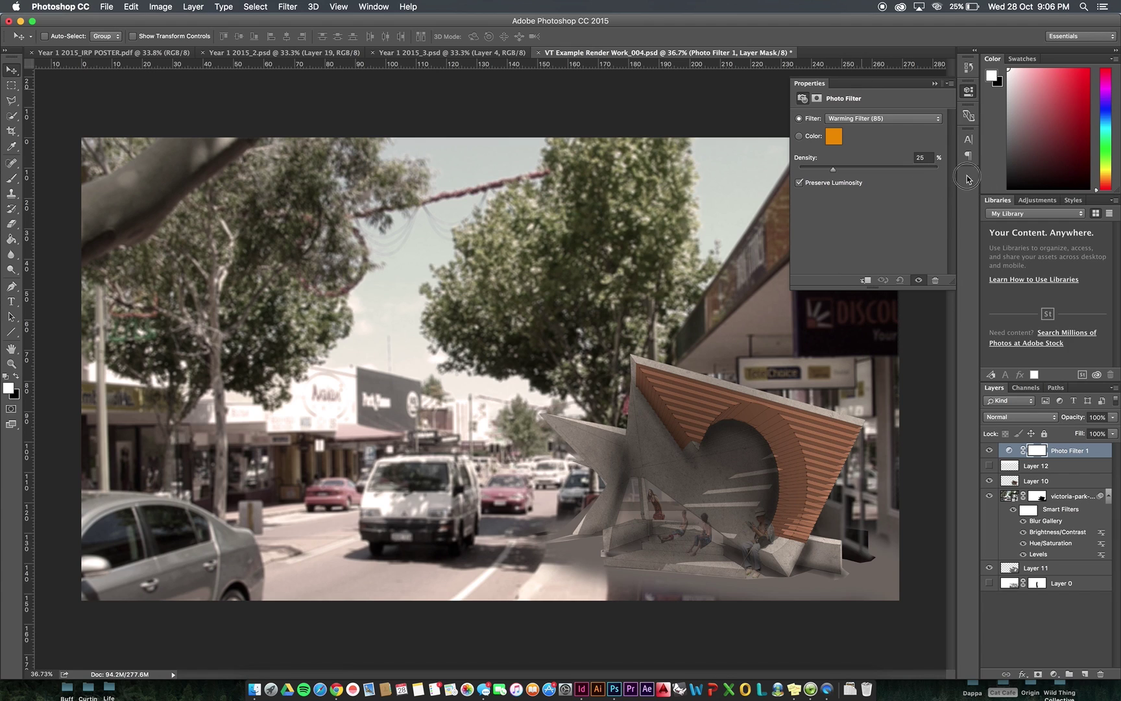
click(915, 109)
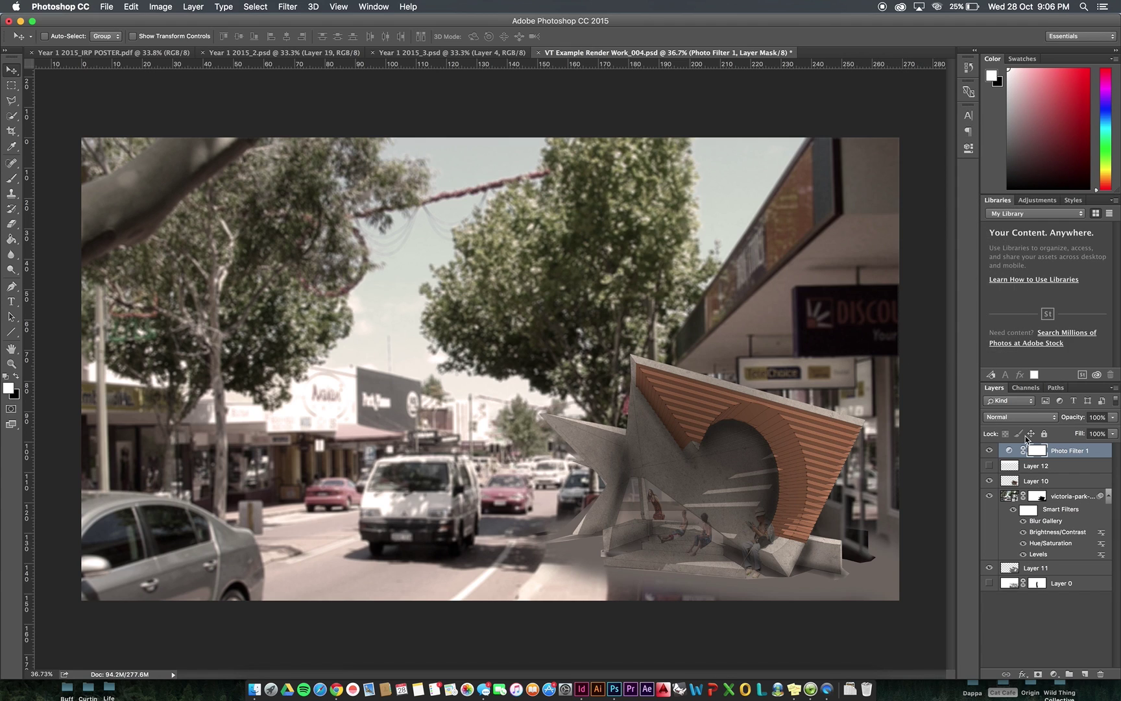
Add a Hue/Saturation adjustment layer on top with hue +8, saturation +32 and lightness -13, and compare the image with and without it
click(1054, 674)
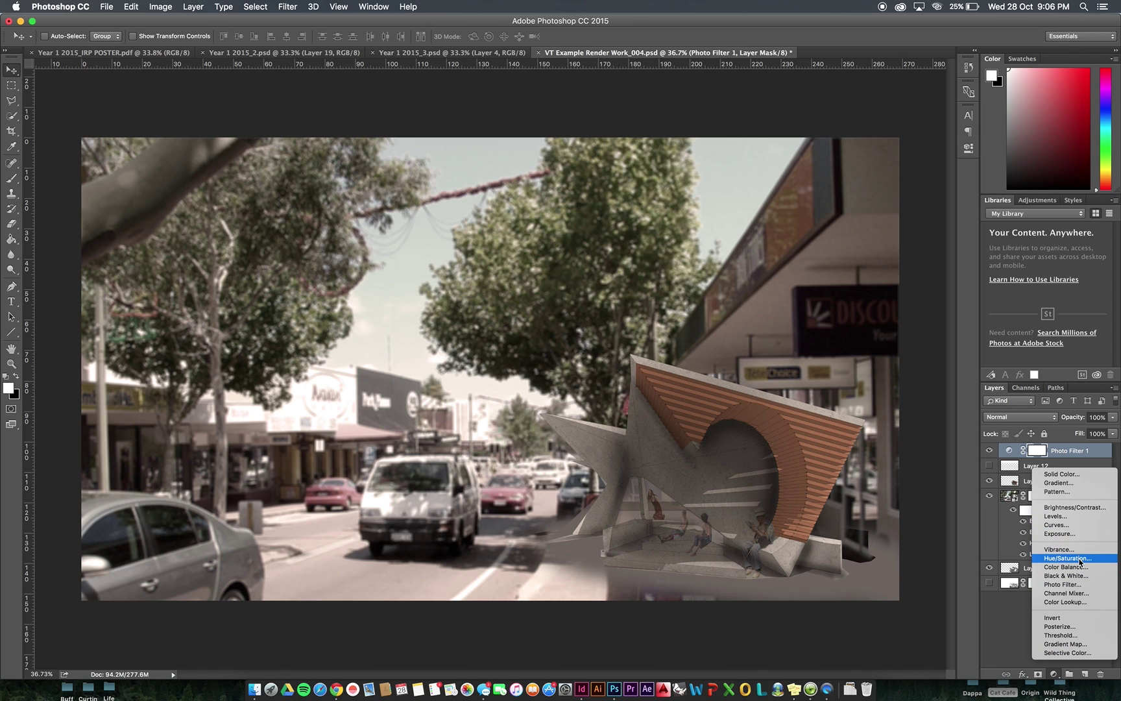
click(938, 336)
mouse_move(869, 214)
mouse_down()
mouse_move(916, 217)
mouse_move(886, 219)
mouse_move(873, 192)
mouse_move(895, 193)
mouse_move(874, 196)
mouse_up()
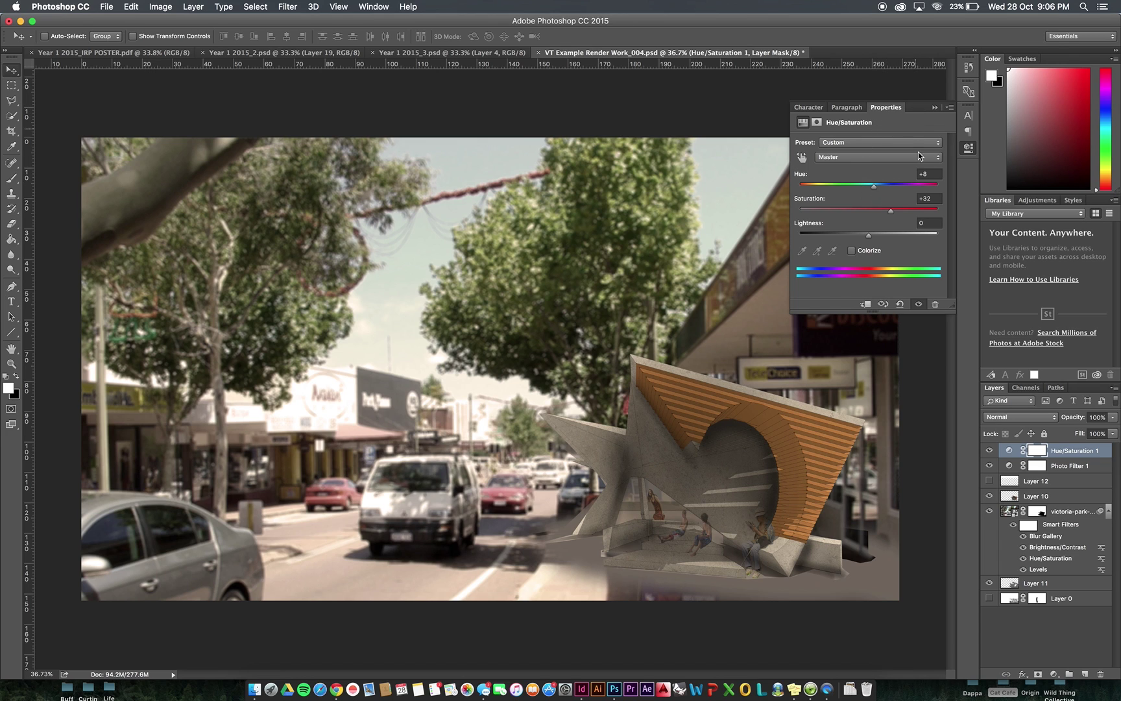
drag(869, 241, 864, 244)
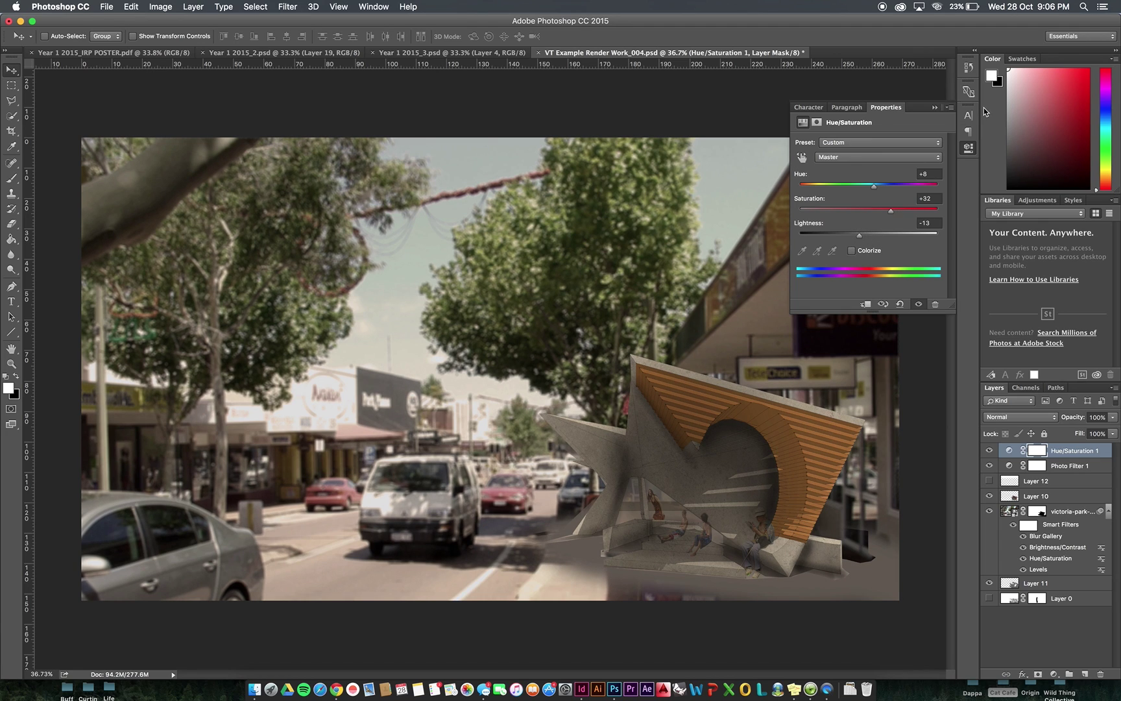
click(935, 108)
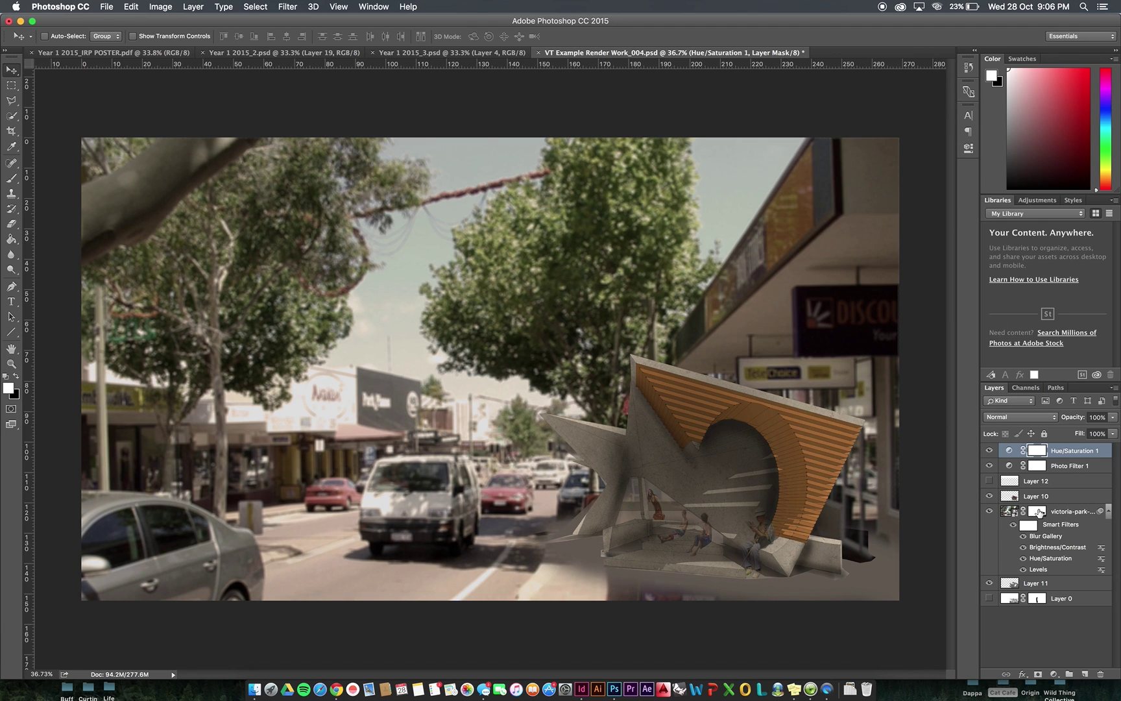
click(990, 451)
click(990, 451)
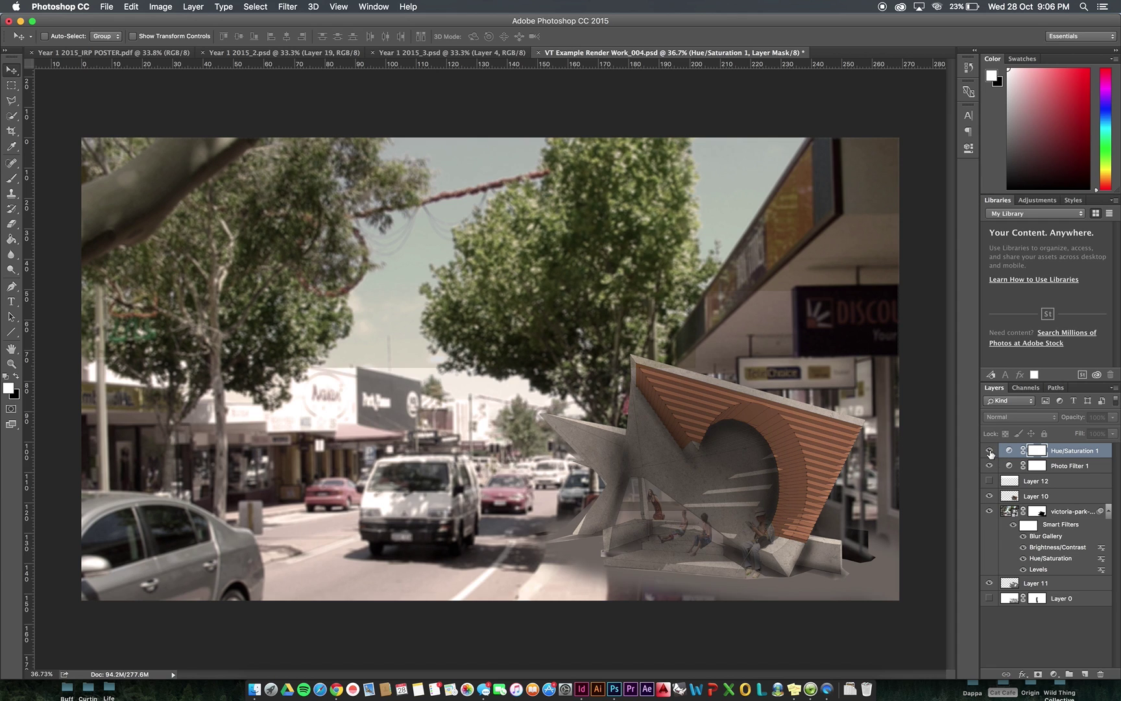
click(990, 451)
click(990, 451)
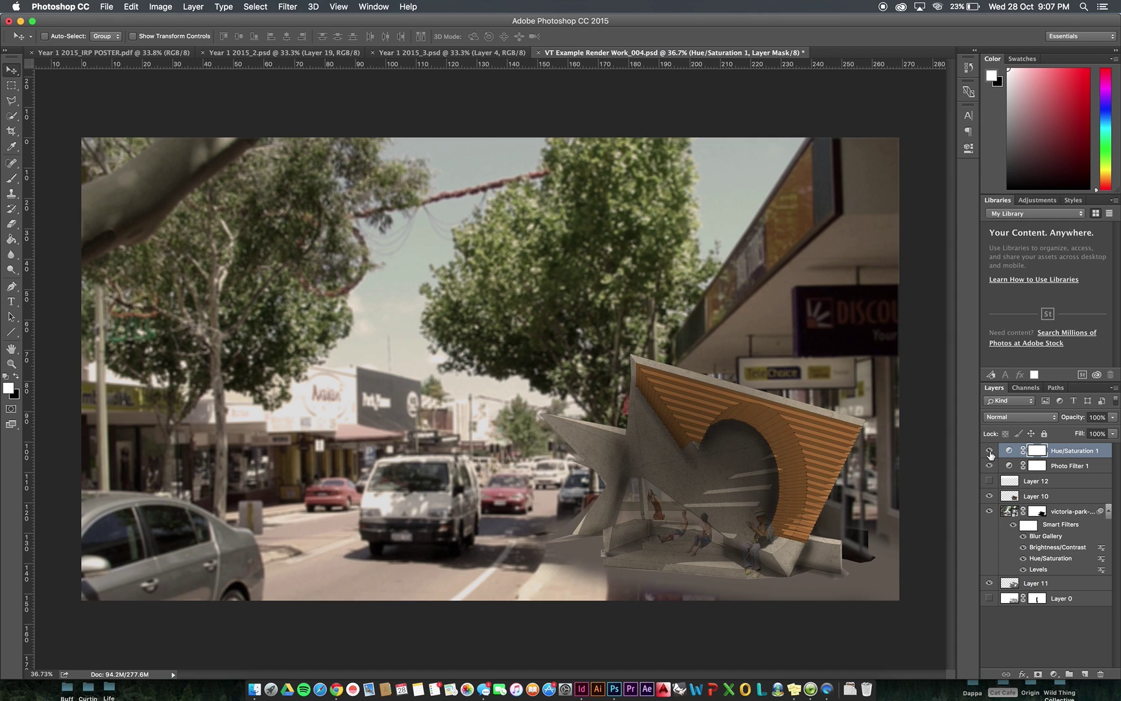
Add a Brightness/Contrast adjustment layer on top of the stack with brightness 8 and contrast -2
click(1054, 674)
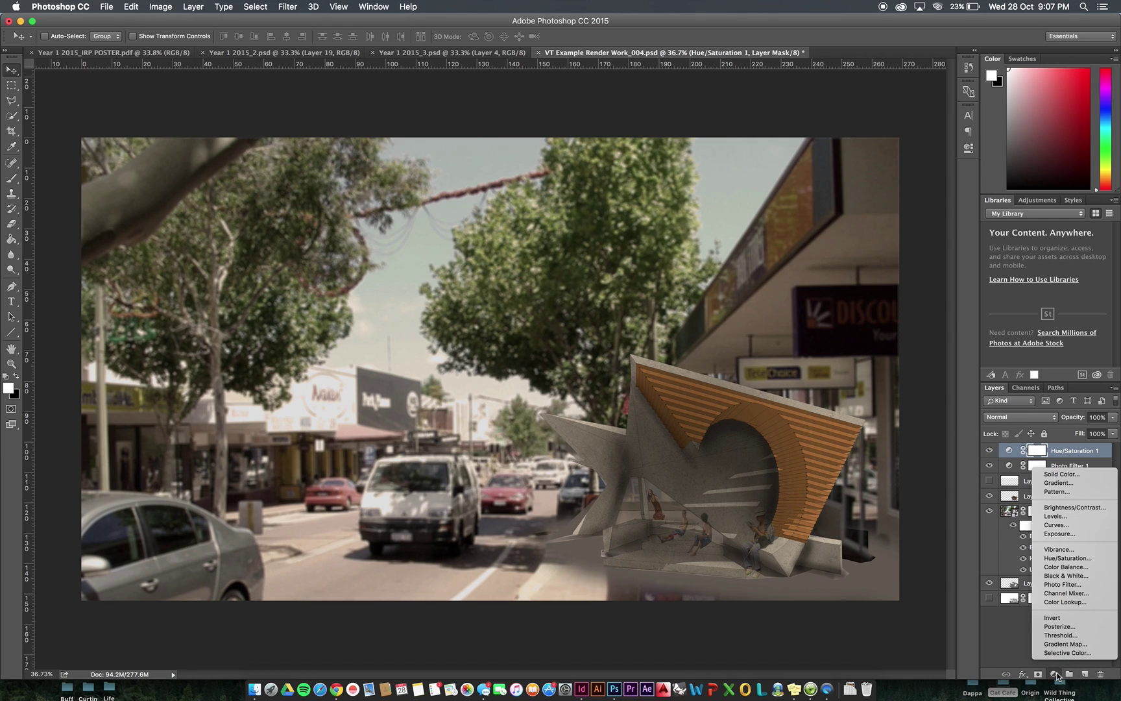
click(1075, 507)
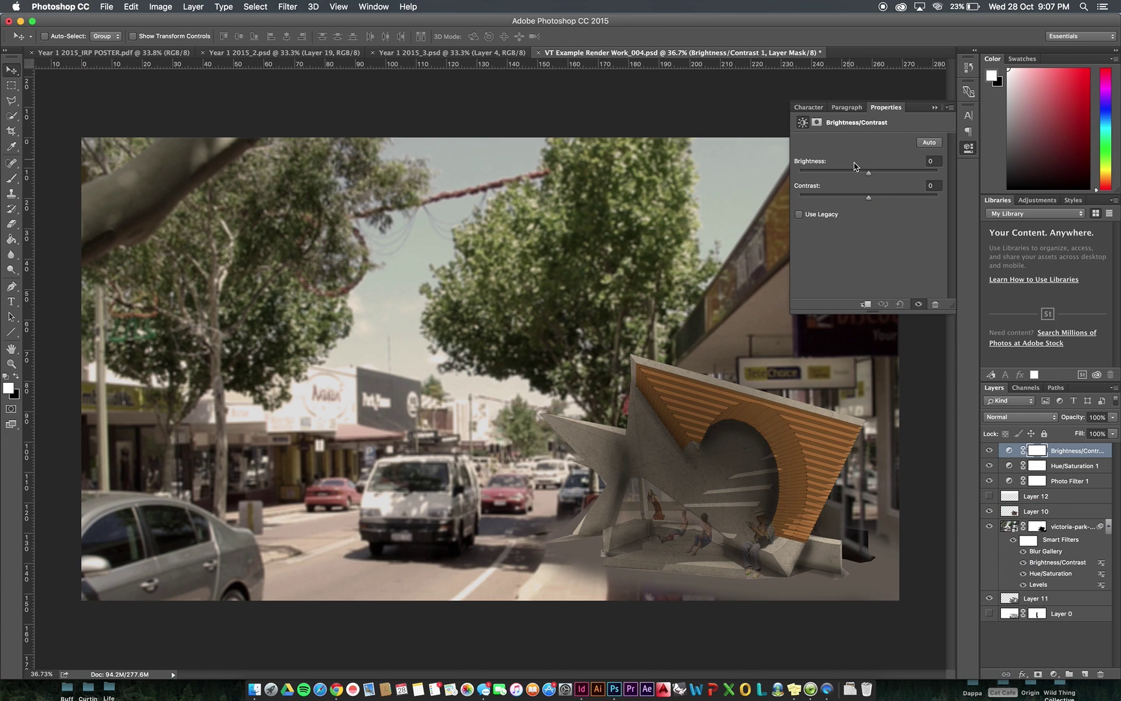
mouse_move(869, 174)
mouse_down()
mouse_move(886, 179)
mouse_move(864, 175)
mouse_move(897, 205)
mouse_move(866, 196)
mouse_move(873, 177)
mouse_up()
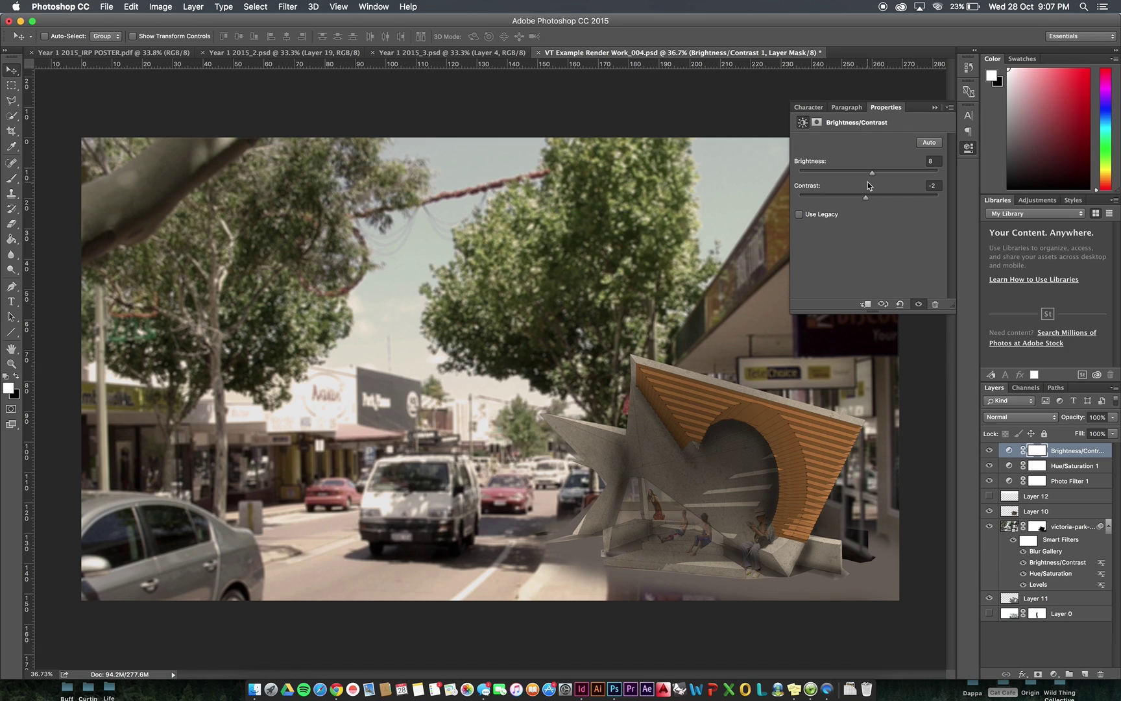
click(935, 108)
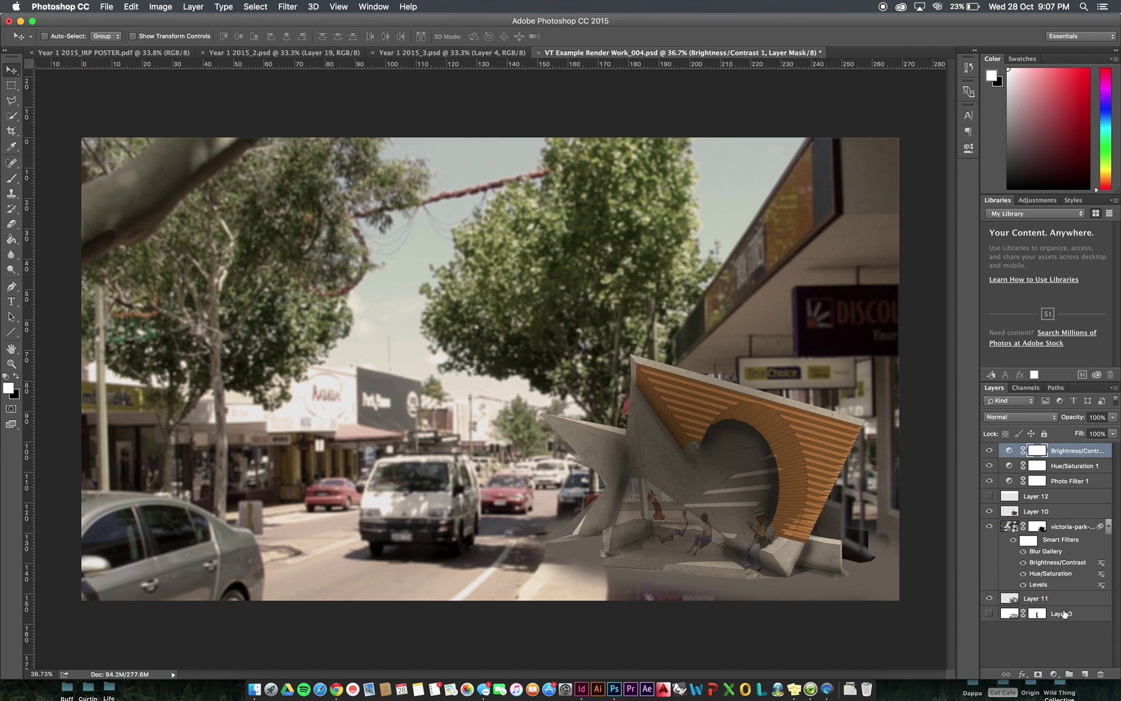
click(160, 7)
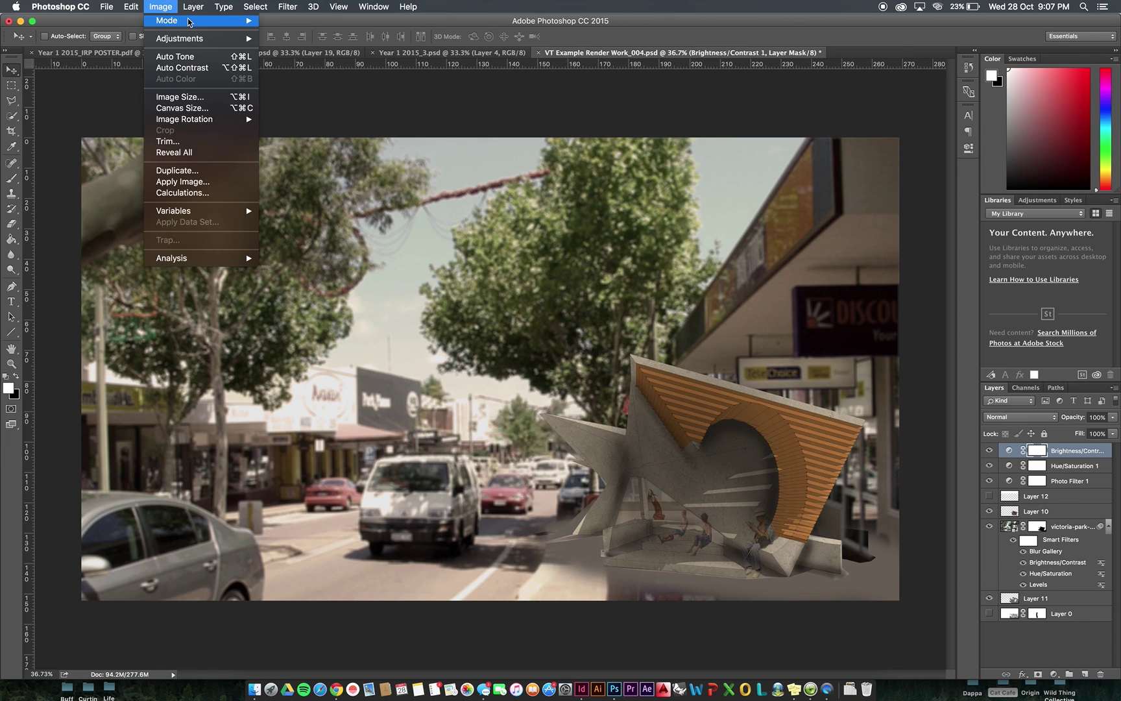
click(568, 4)
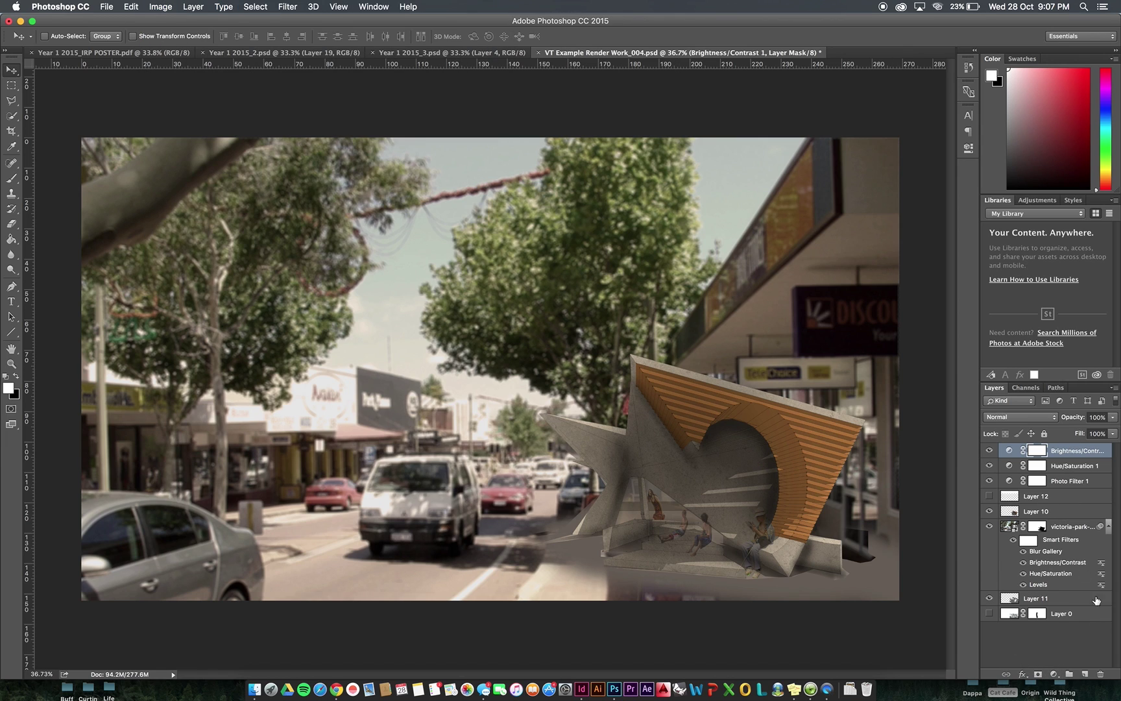
Hide the Brightness/Contrast, Hue/Saturation and Photo Filter adjustment layers, briefly showing Layer 12 to view its white fade
drag(989, 465, 989, 481)
click(989, 496)
click(990, 487)
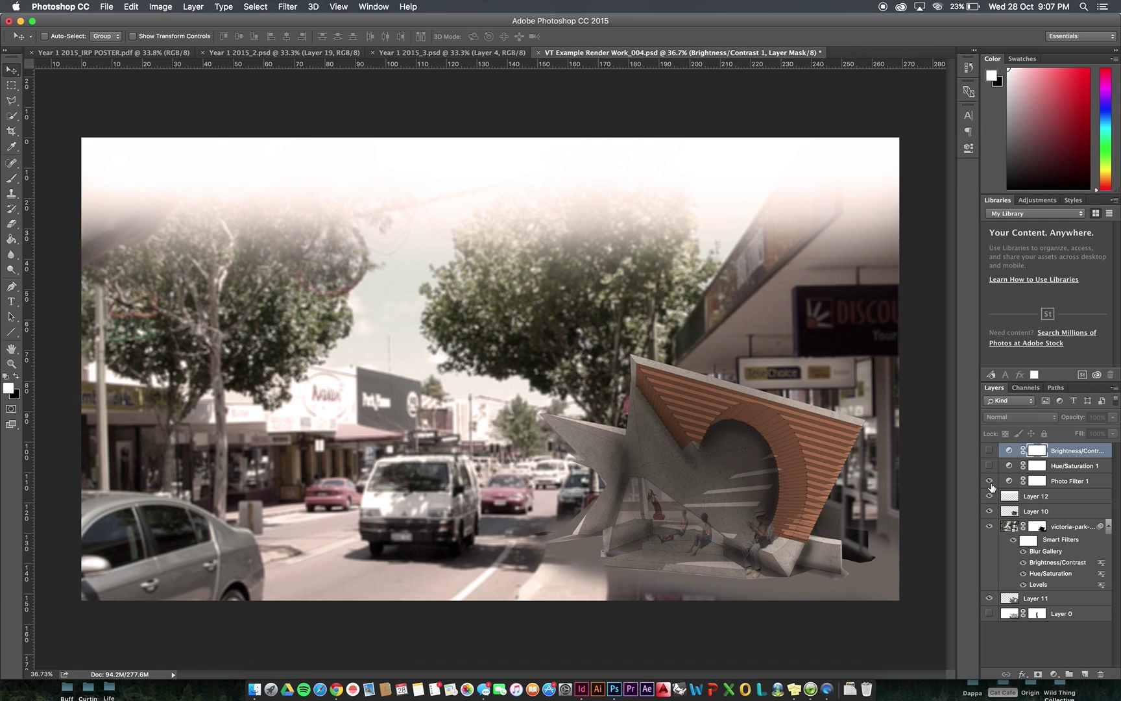
click(990, 496)
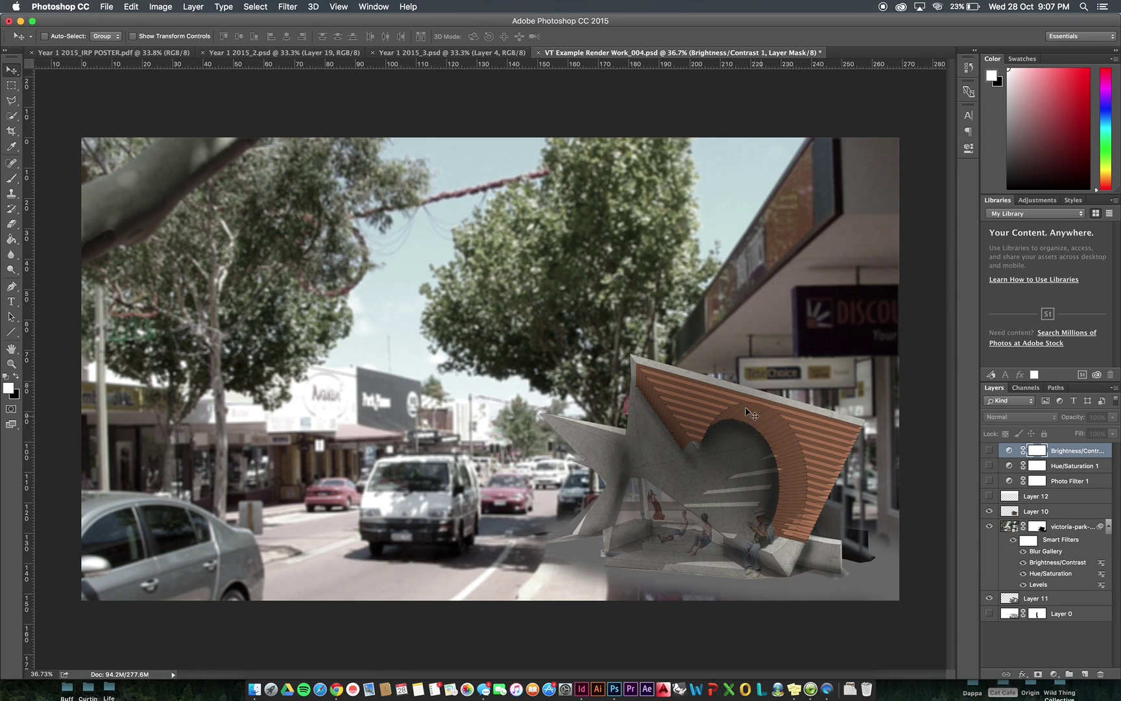
Add a Brightness/Contrast adjustment layer directly above the street photo layer with brightness -58 and contrast 70
click(1074, 528)
click(1054, 674)
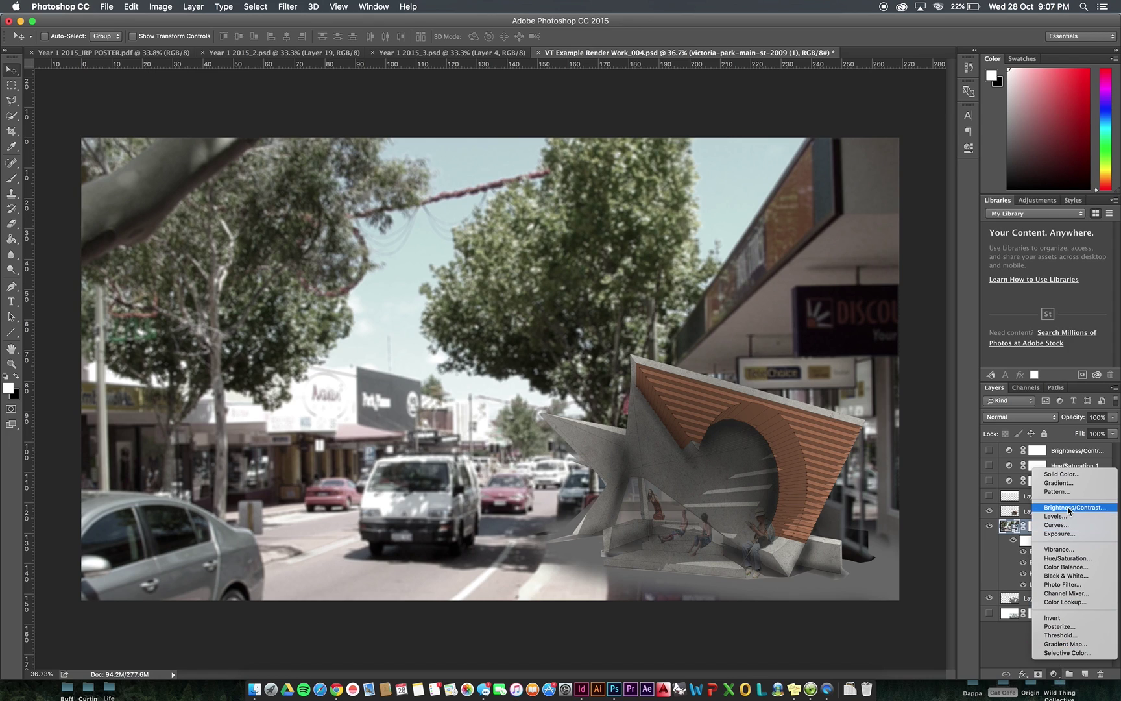
click(926, 199)
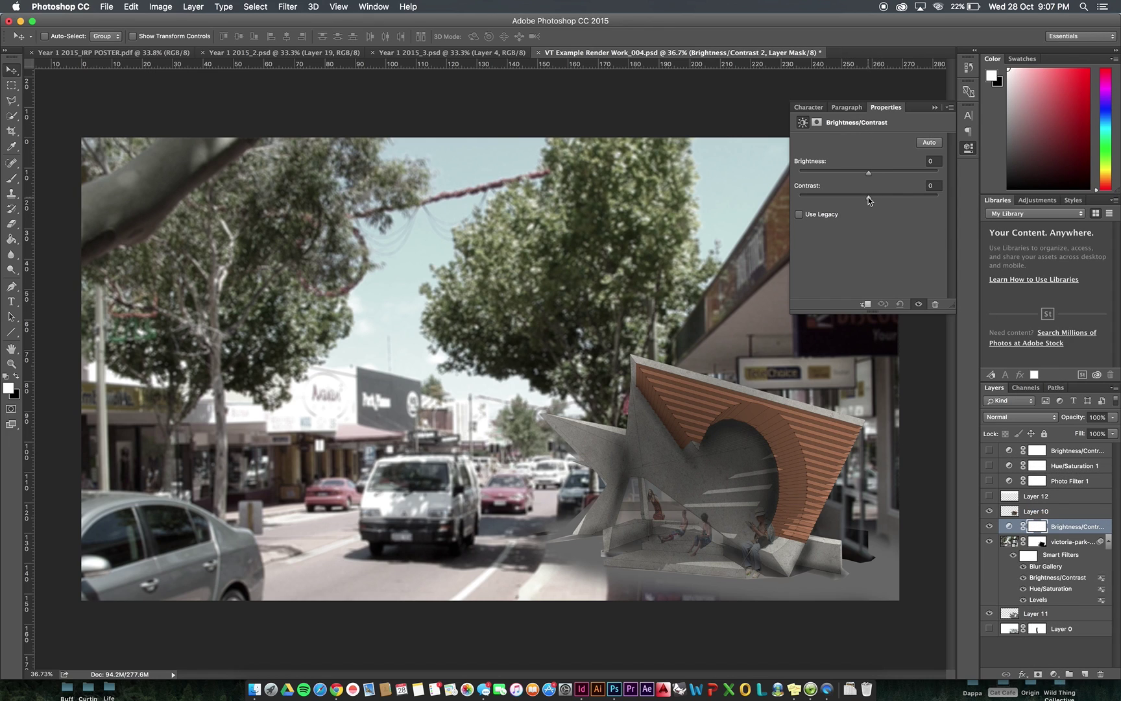
drag(868, 196, 842, 183)
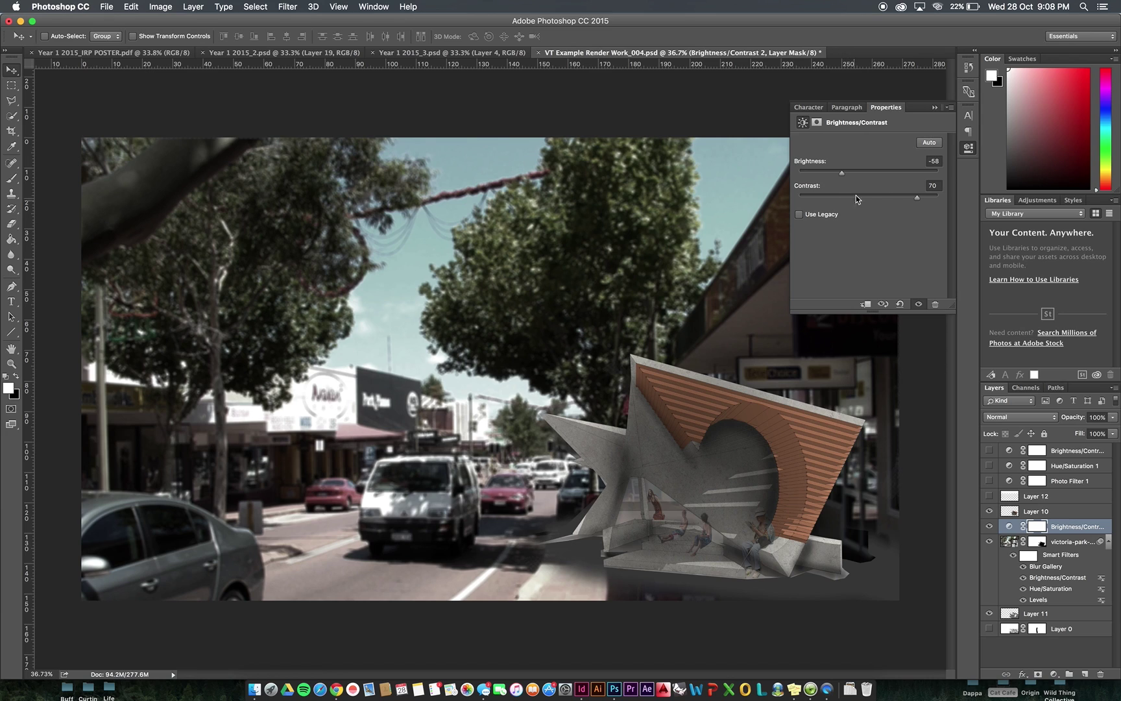
click(933, 109)
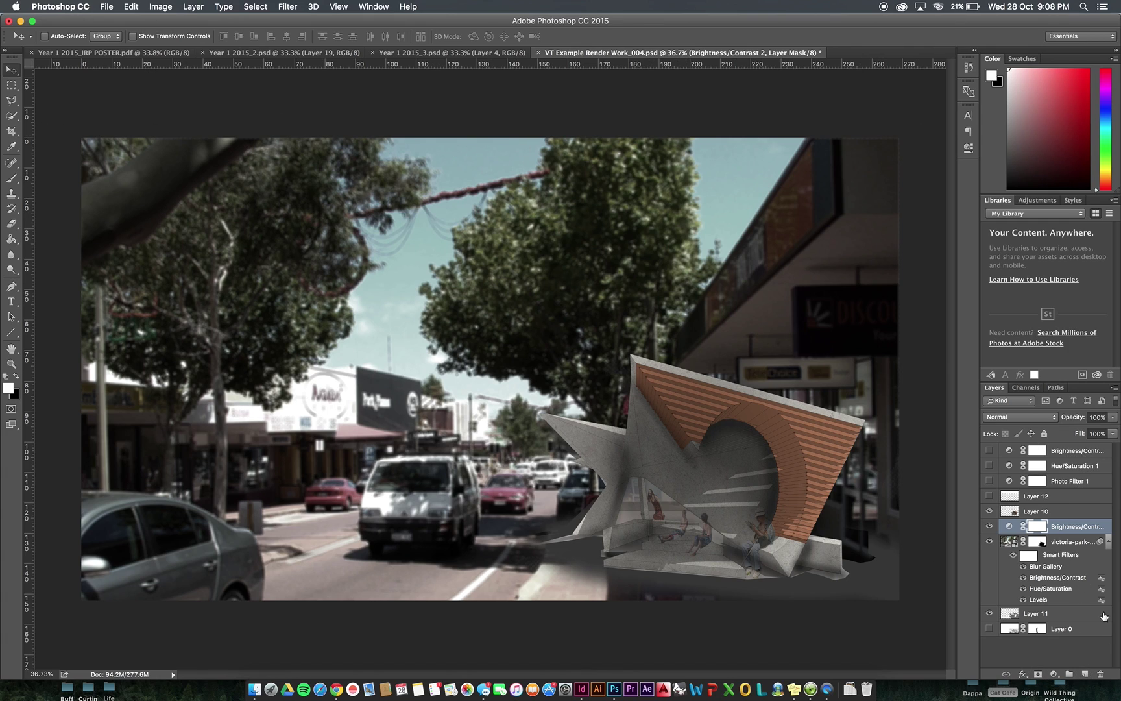
Create a new layer above all others and set up a white Brush at 40% opacity
click(1085, 453)
click(1084, 673)
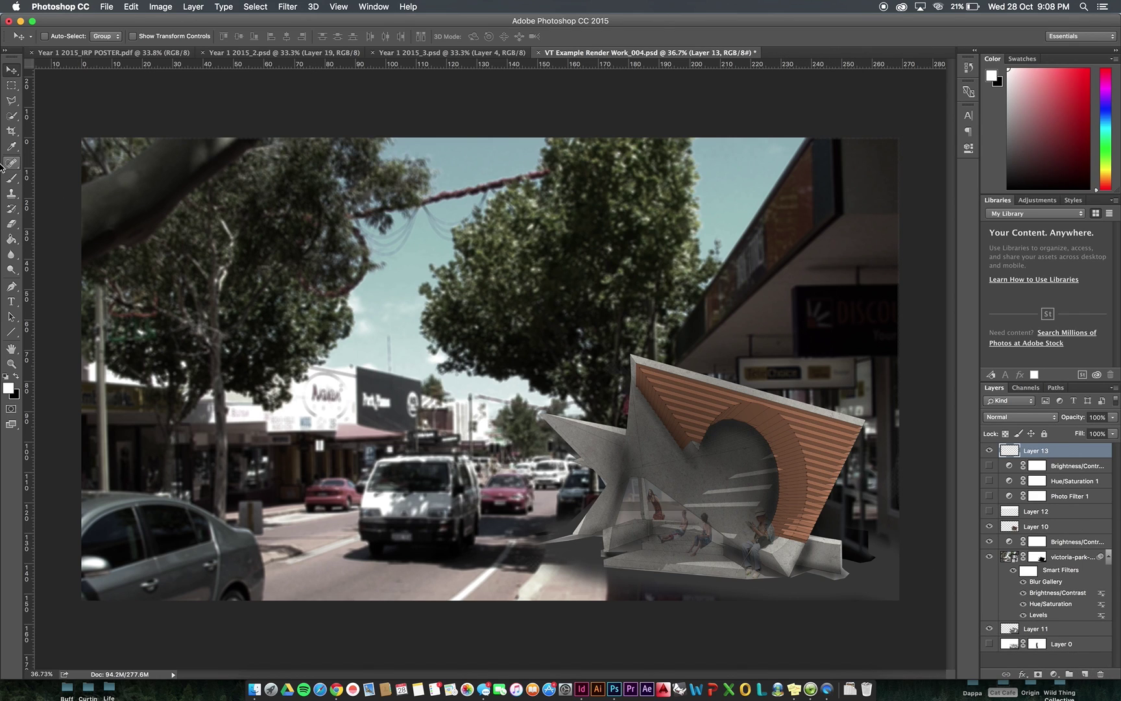
key(b)
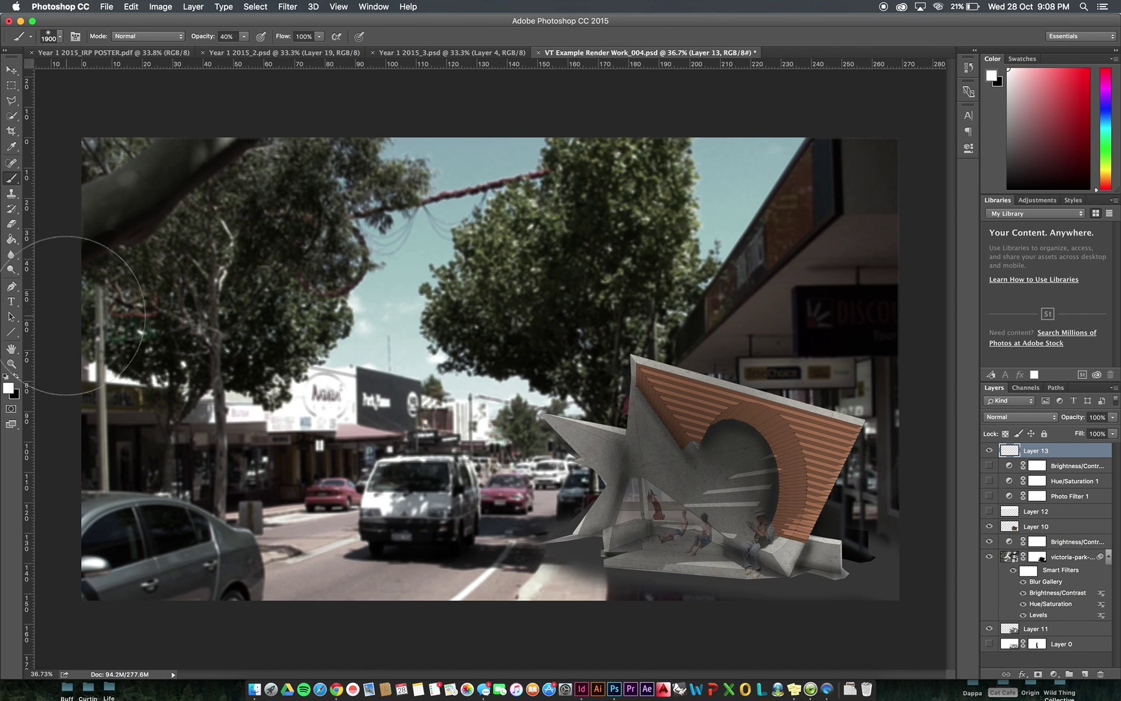
click(9, 387)
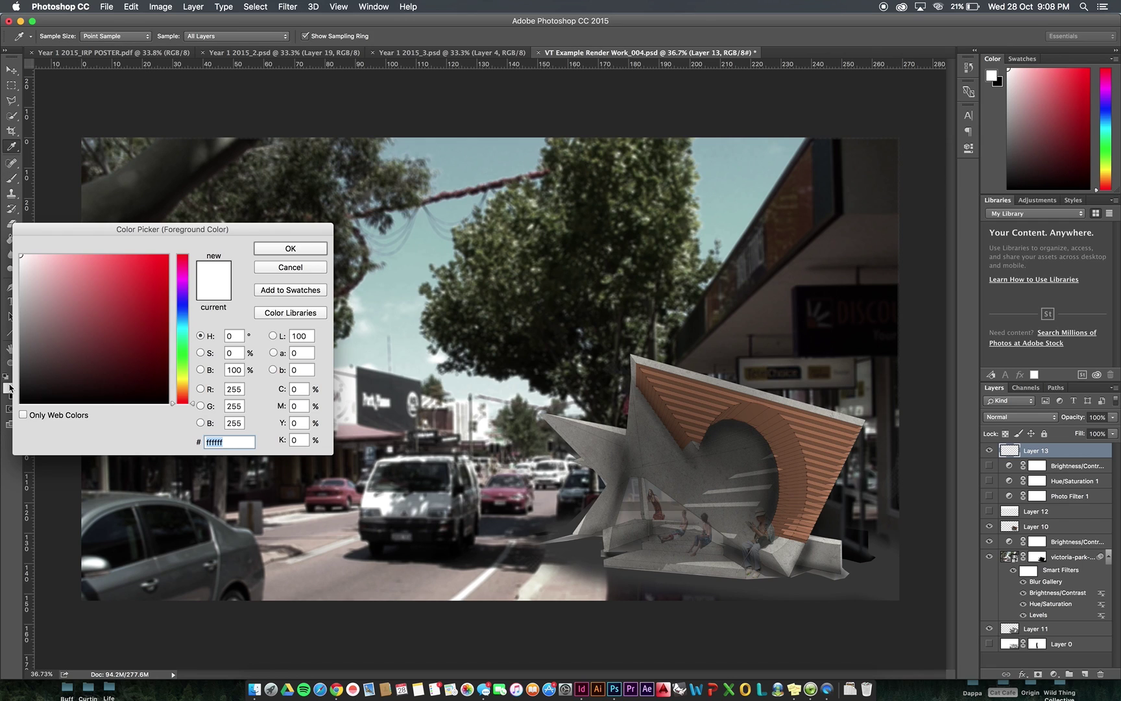
click(271, 250)
click(232, 36)
text(40)
key(Return)
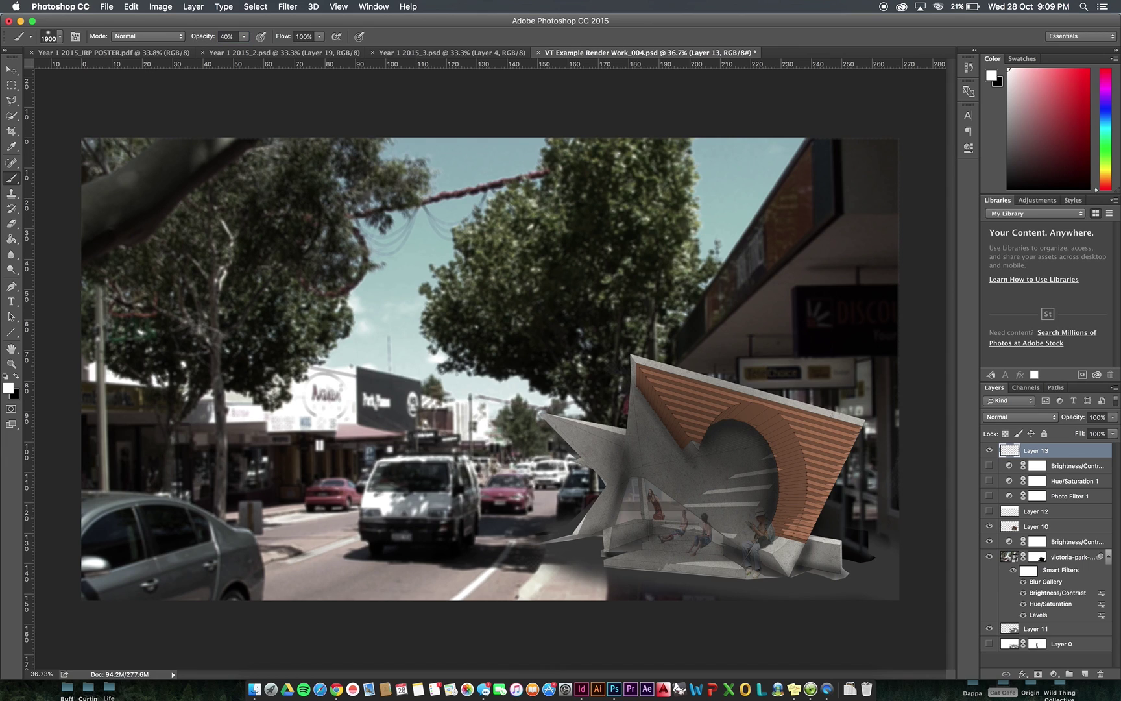
Paint a soft white fade across the full width of the image's upper edge on the new layer, using a reduced brush size
key(bracketleft)
key(bracketleft)
key(bracketleft)
key(bracketleft)
key(bracketleft)
key(bracketleft)
key(bracketleft)
key(bracketleft)
key(bracketleft)
key(bracketleft)
key(bracketleft)
key(bracketleft)
key(bracketleft)
key(bracketleft)
key(bracketleft)
key(bracketleft)
click(96, 140)
mouse_move(95, 140)
mouse_down()
mouse_move(265, 126)
mouse_move(579, 141)
mouse_move(848, 132)
mouse_move(898, 139)
mouse_move(551, 134)
mouse_move(311, 150)
mouse_move(74, 149)
mouse_move(86, 138)
mouse_move(397, 129)
mouse_move(919, 142)
mouse_move(862, 150)
mouse_move(608, 132)
mouse_move(407, 157)
mouse_move(78, 153)
mouse_move(503, 138)
mouse_move(741, 155)
mouse_move(856, 138)
mouse_move(907, 140)
mouse_move(84, 156)
mouse_move(907, 158)
mouse_move(931, 130)
mouse_move(701, 137)
mouse_move(401, 175)
mouse_move(100, 171)
mouse_move(133, 158)
mouse_move(862, 149)
mouse_up()
key(bracketright)
key(bracketright)
key(bracketright)
key(bracketright)
key(bracketright)
key(bracketright)
key(bracketright)
key(bracketright)
key(bracketleft)
key(bracketleft)
key(bracketleft)
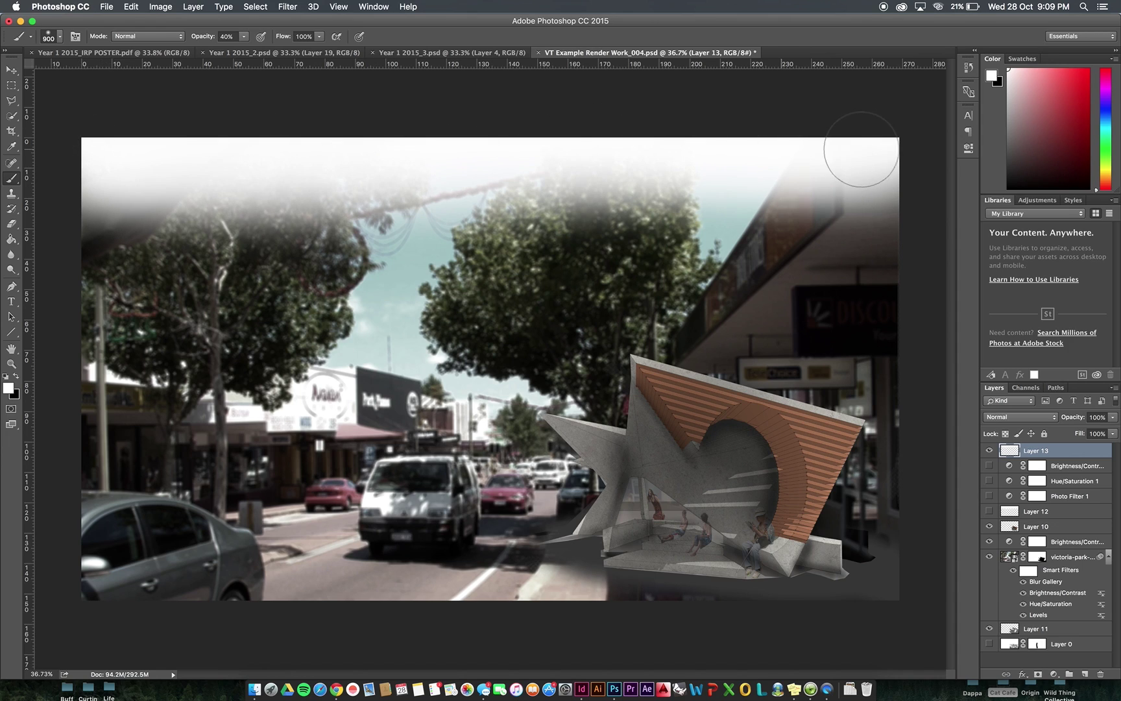
key(bracketleft)
key(bracketleft)
key(bracketleft)
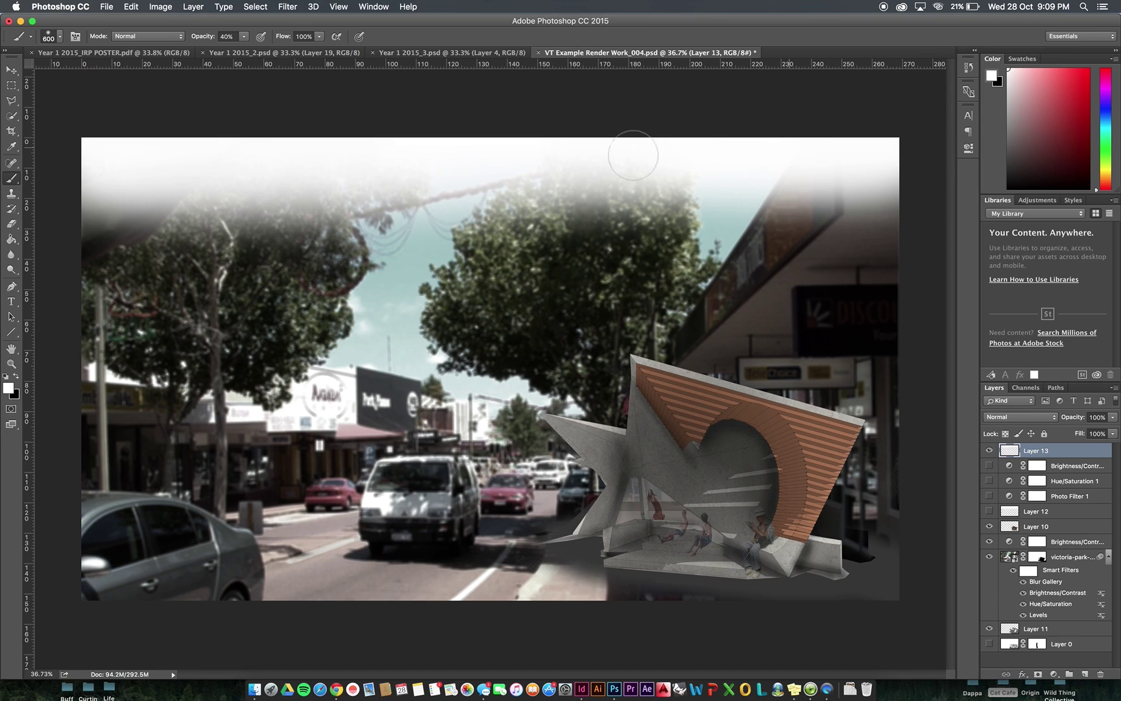
key(bracketleft)
key(bracketleft)
key(bracketleft)
key(v)
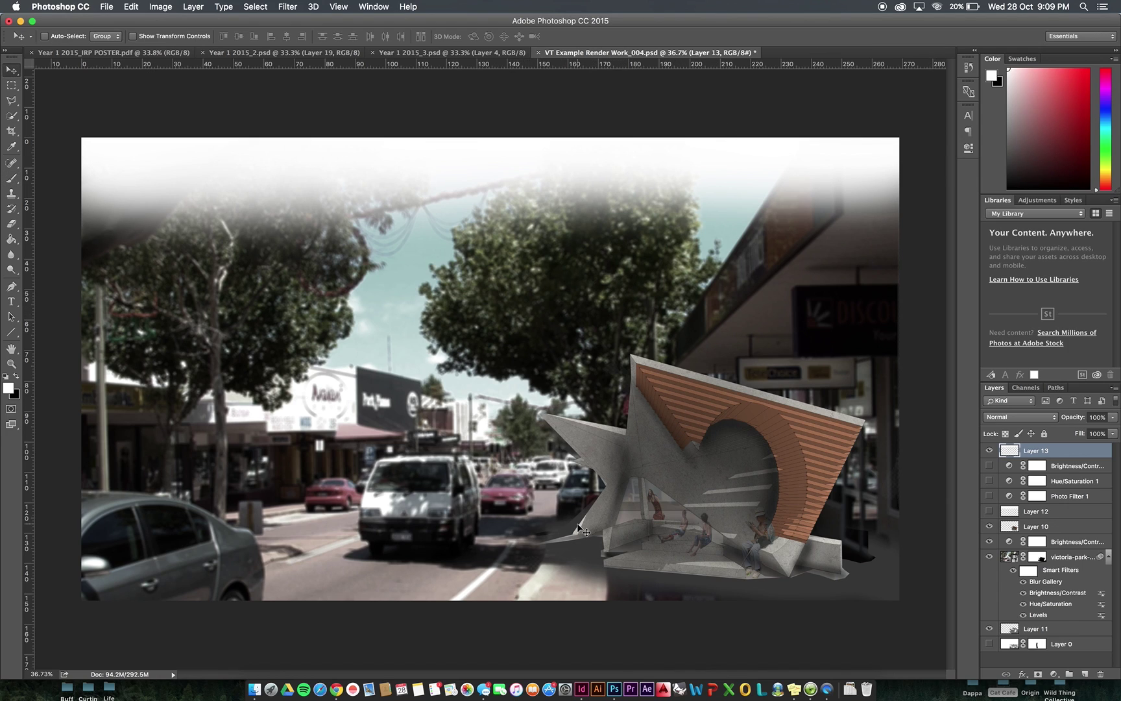
Switch to InDesign and examine how the faded street image blends into the white of the poster page
click(582, 686)
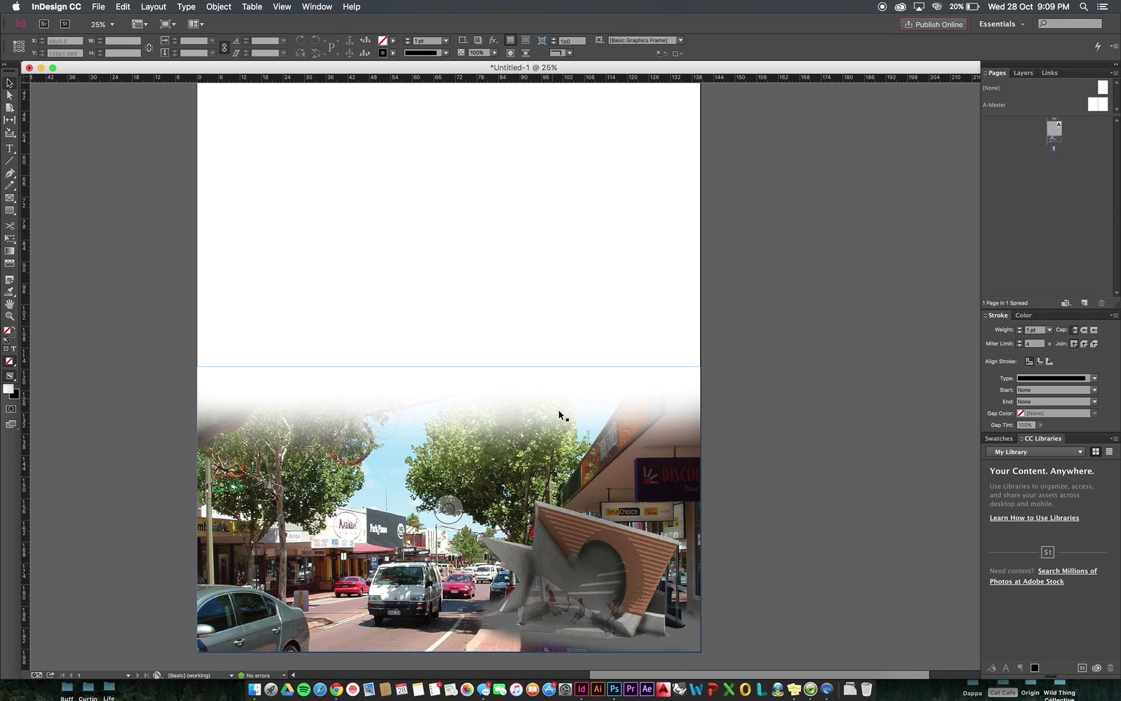
scroll(549, 408, down, 1)
scroll(549, 409, up, 3)
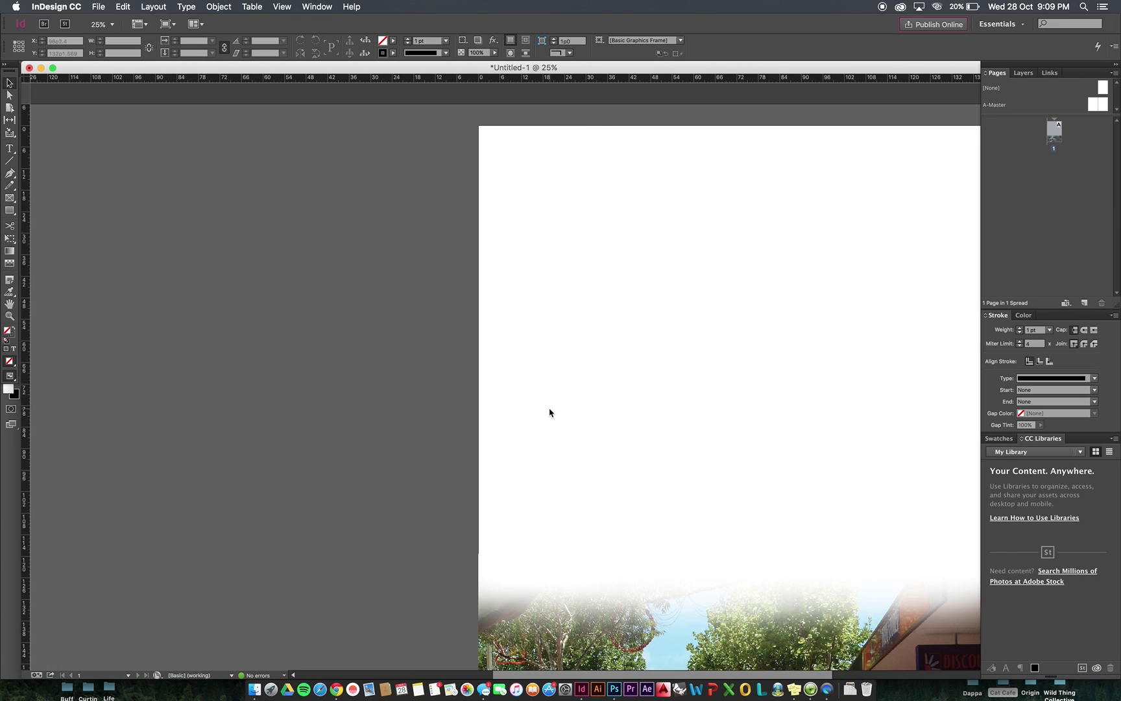
scroll(549, 409, down, 4)
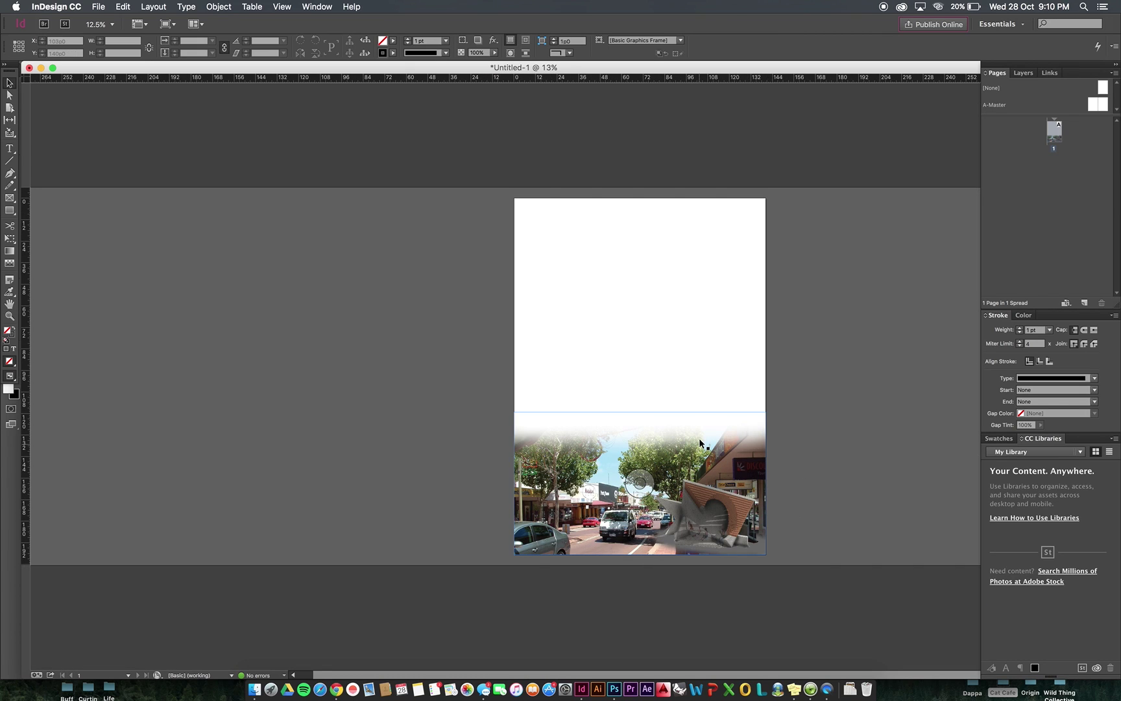
click(726, 441)
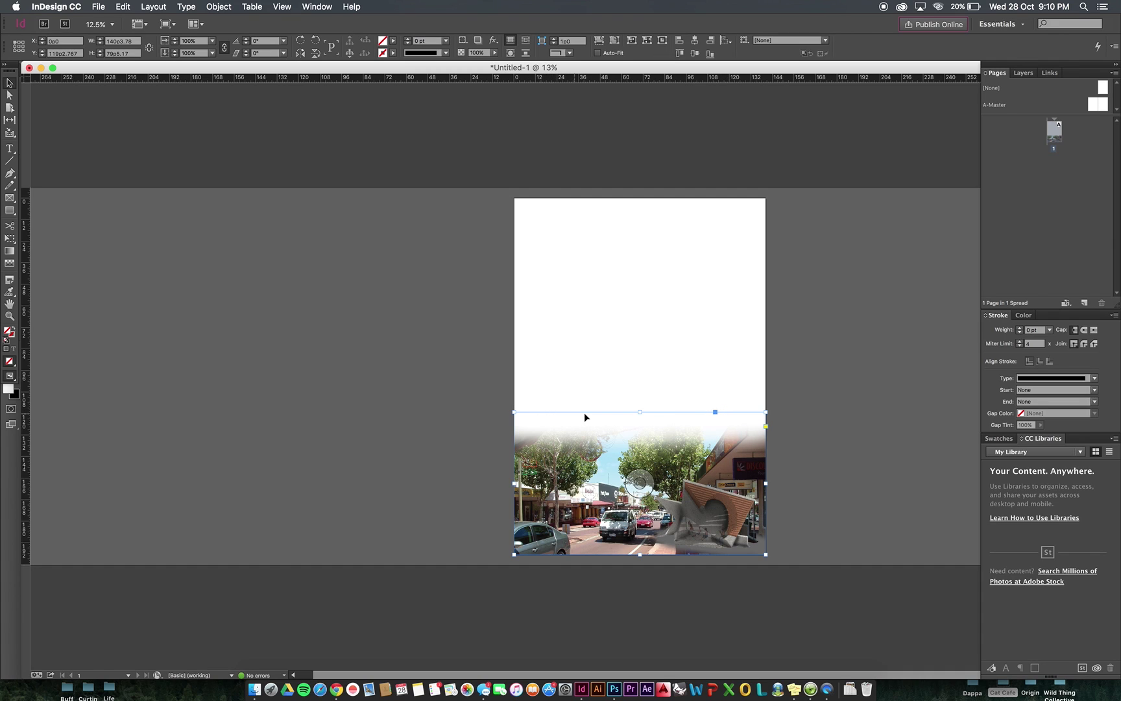
click(784, 449)
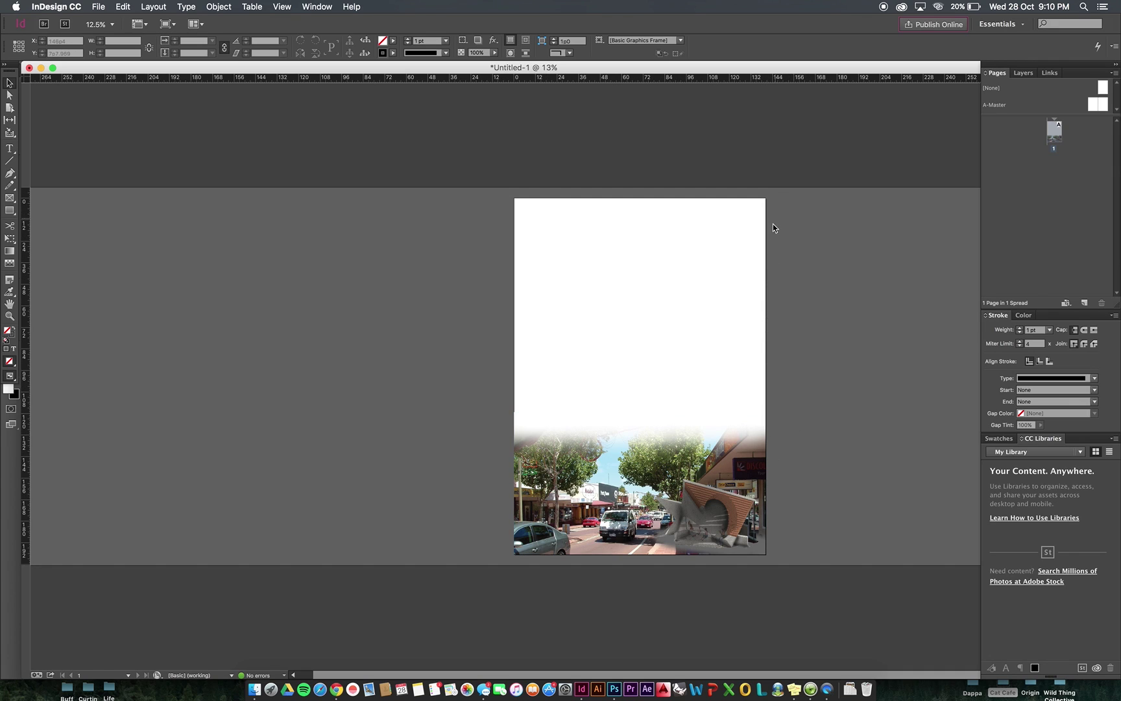
Rotate the placed street image 180° and move it to the upper edge of the poster page
click(727, 431)
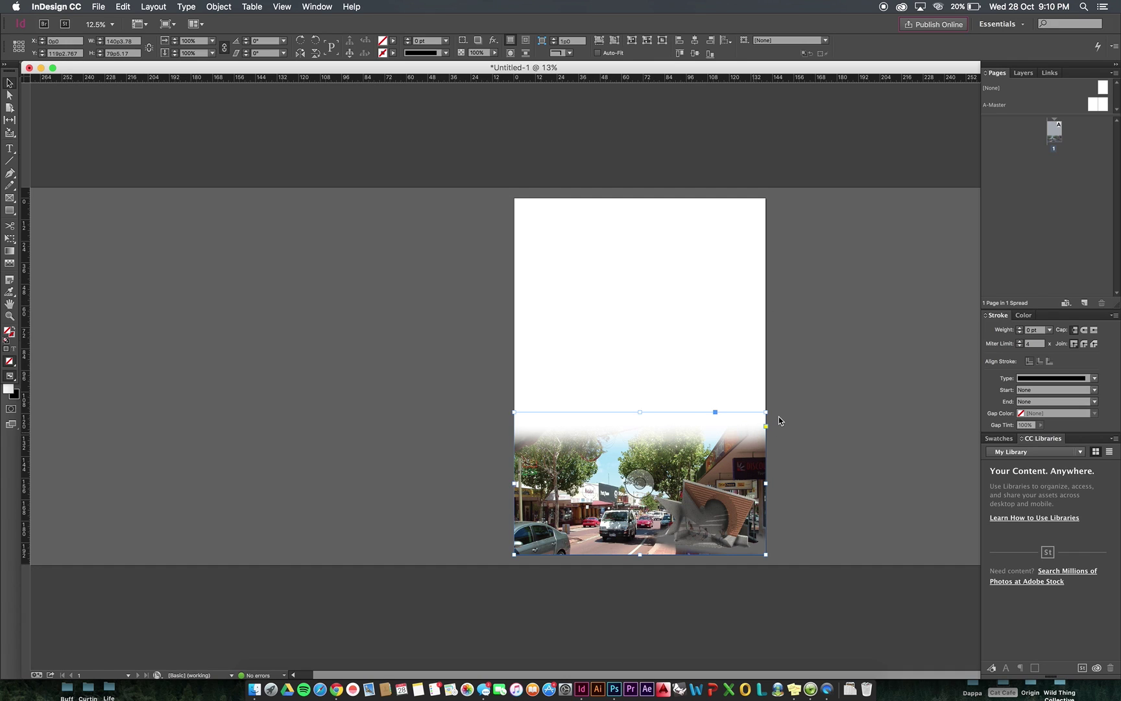
drag(768, 414, 494, 548)
drag(658, 448, 662, 248)
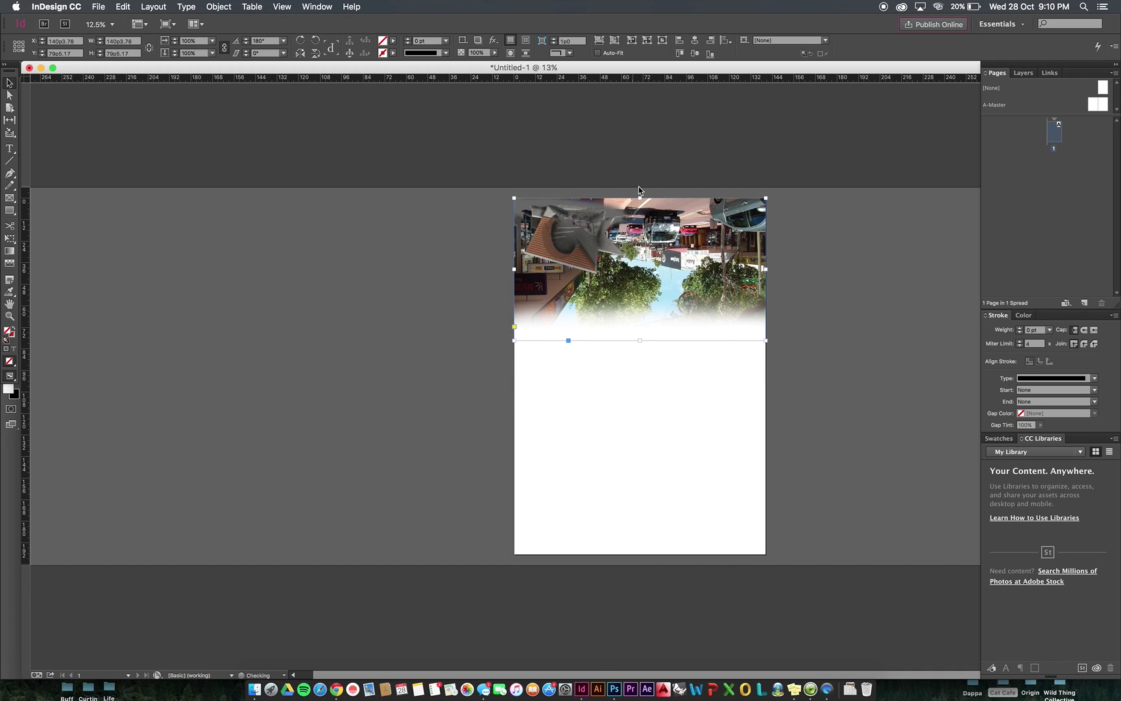
click(880, 456)
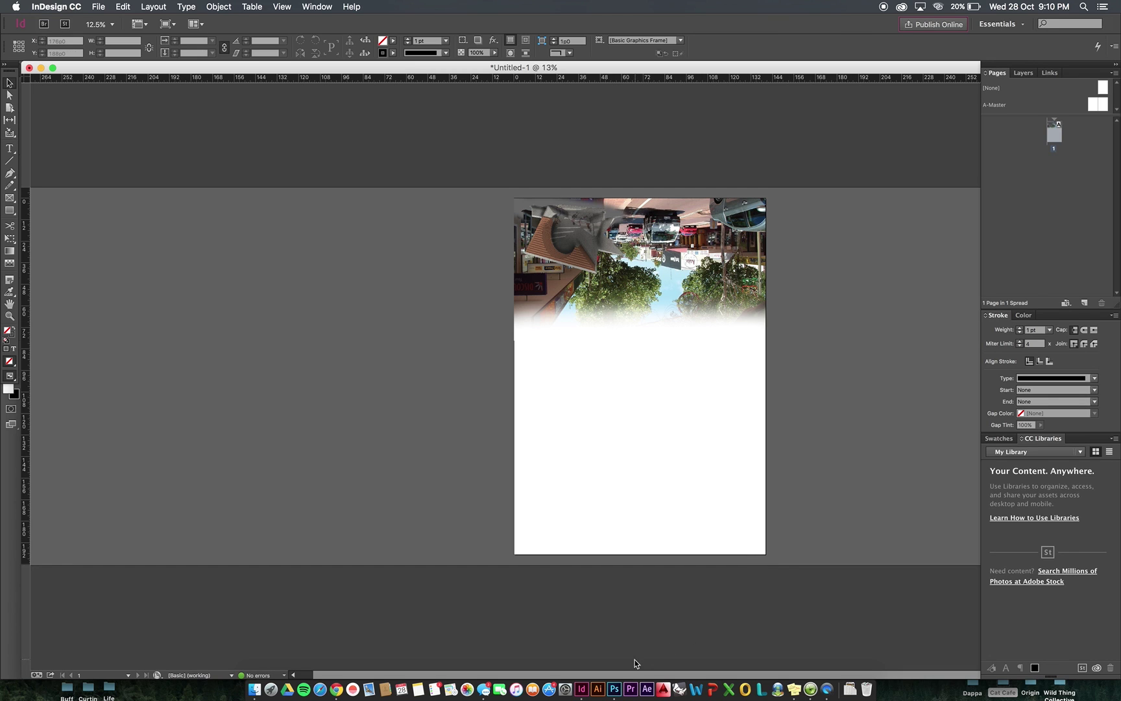
Switch back to Photoshop, hide Layer 13 and the Brightness/Contrast layer above the street photo, and show the topmost Brightness/Contrast layer
click(614, 683)
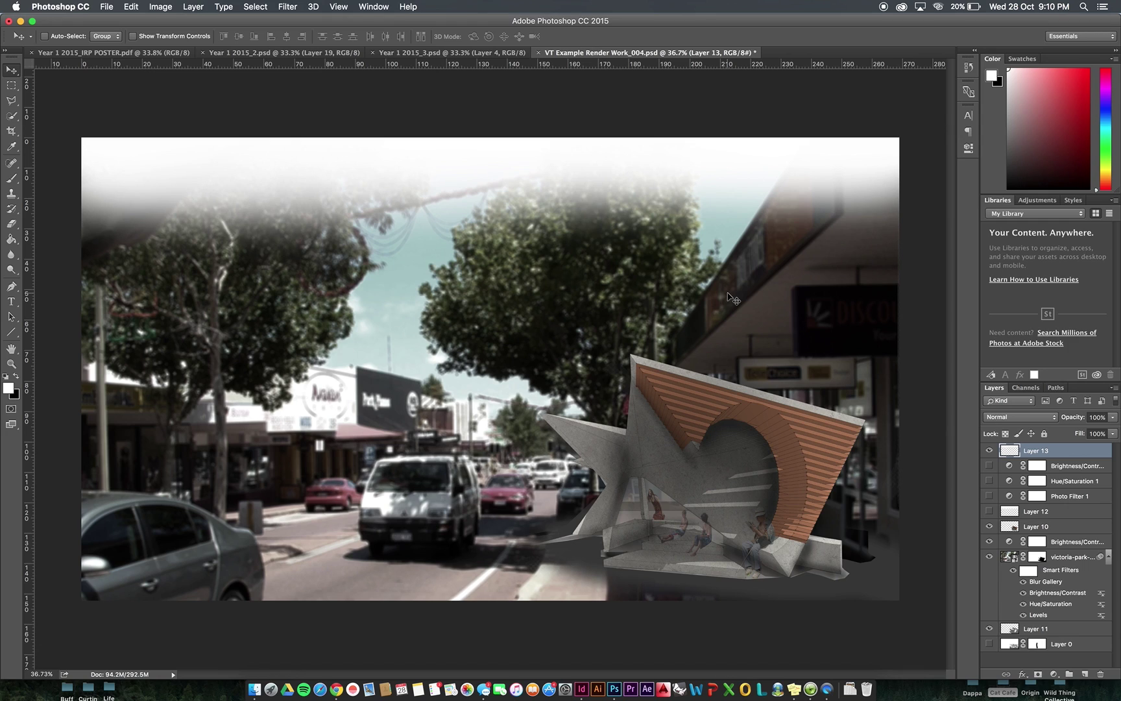
click(990, 451)
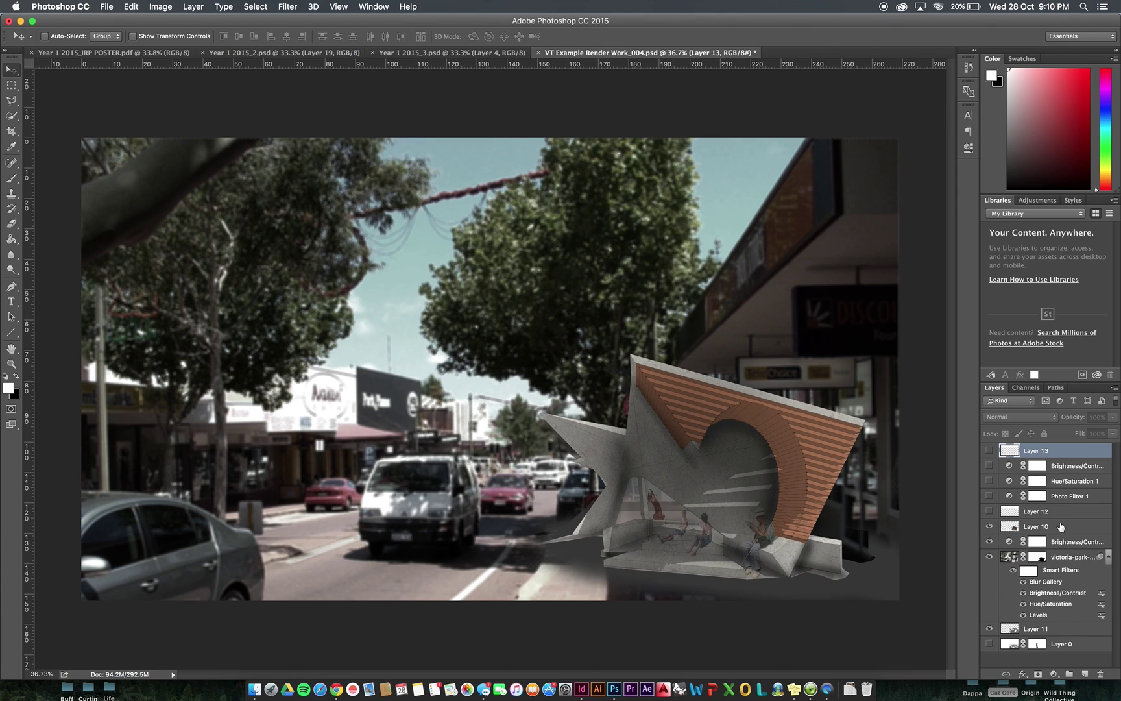
click(989, 541)
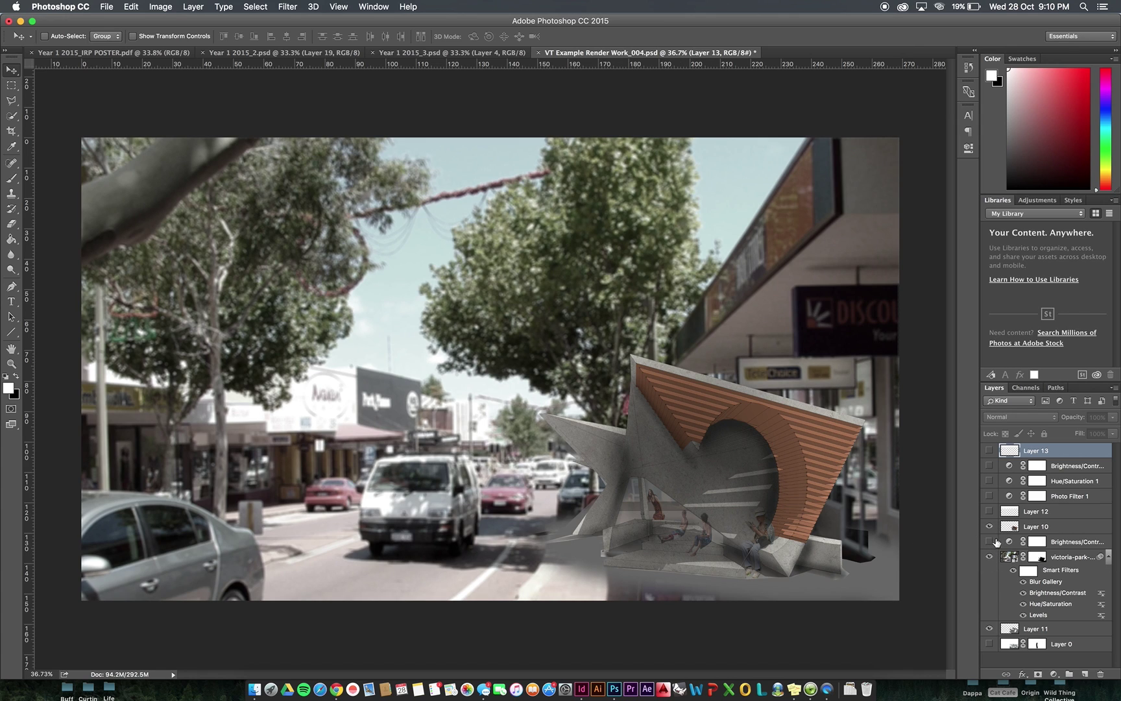
click(990, 541)
click(990, 541)
click(988, 466)
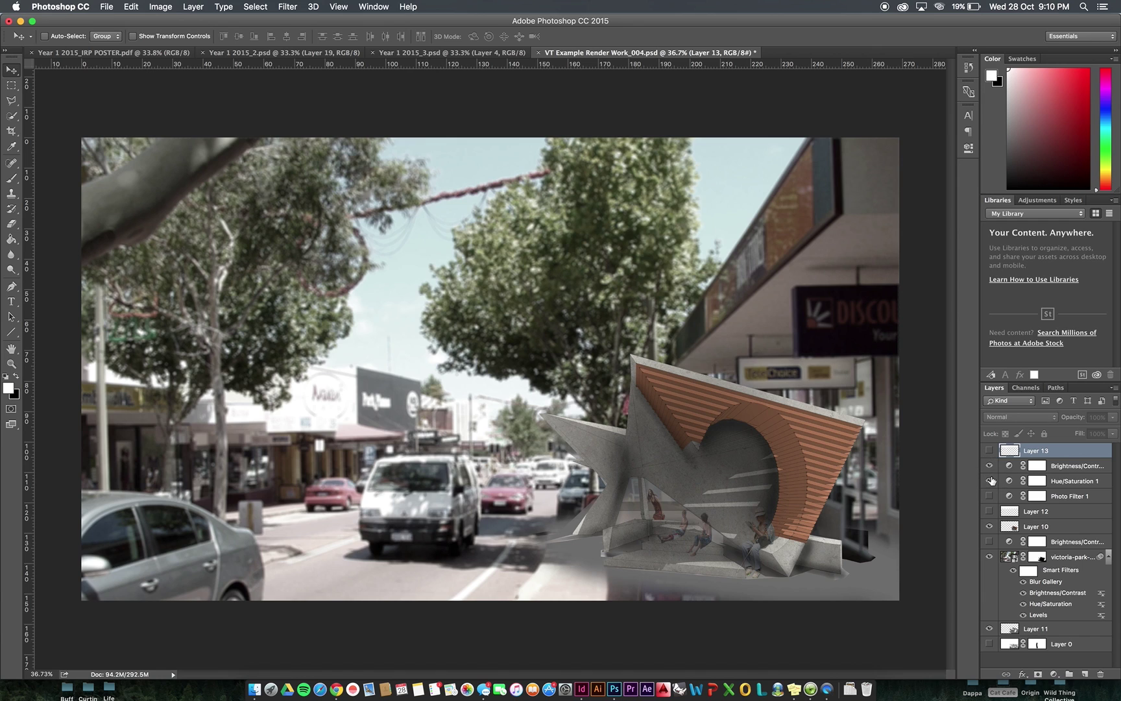
click(989, 481)
Look through the Blur Gallery filters for the street photo layer and compare the photo with and without its smart filters
click(1073, 565)
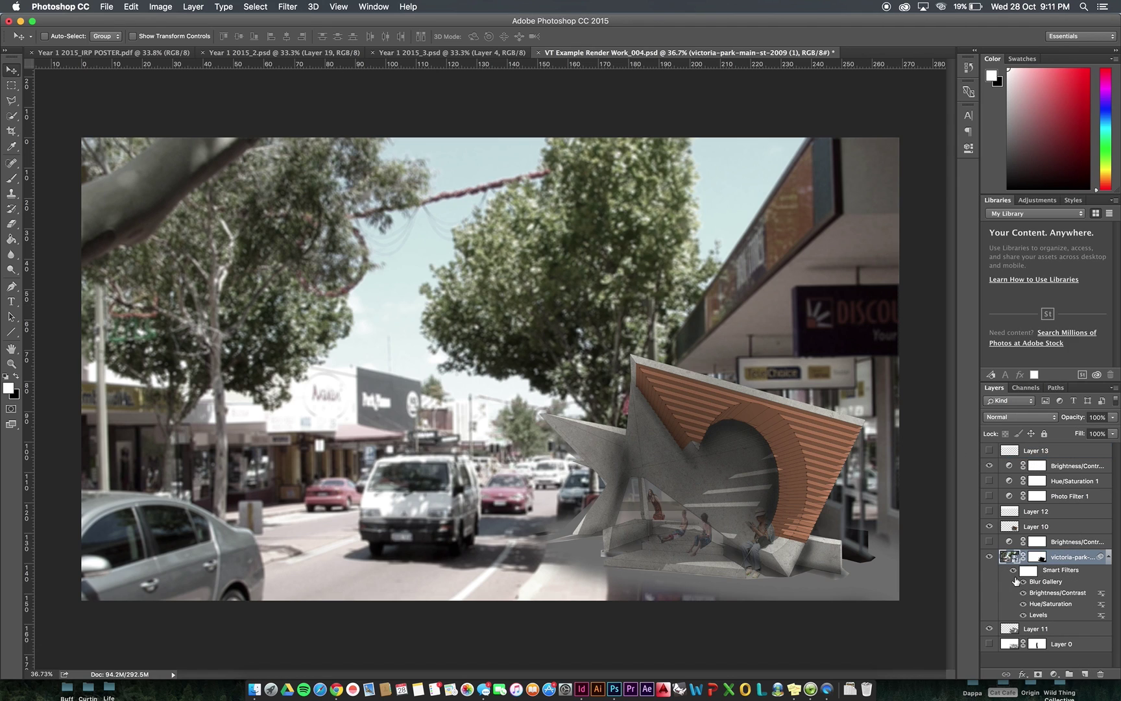
click(281, 8)
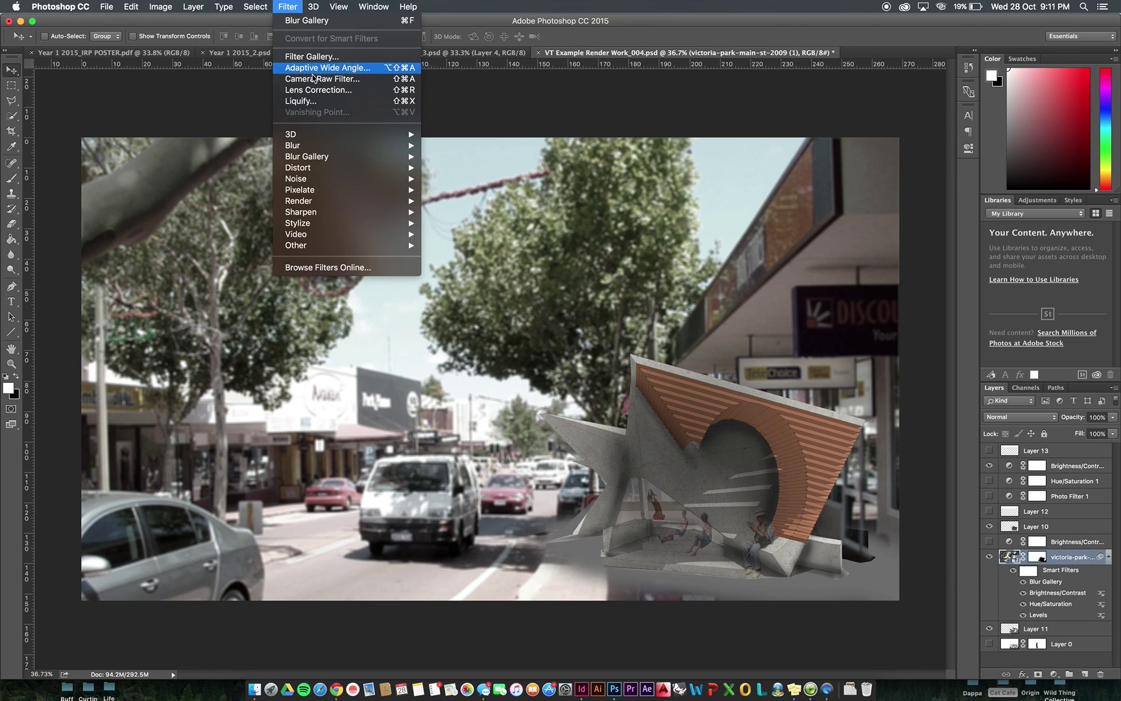
mouse_move(338, 156)
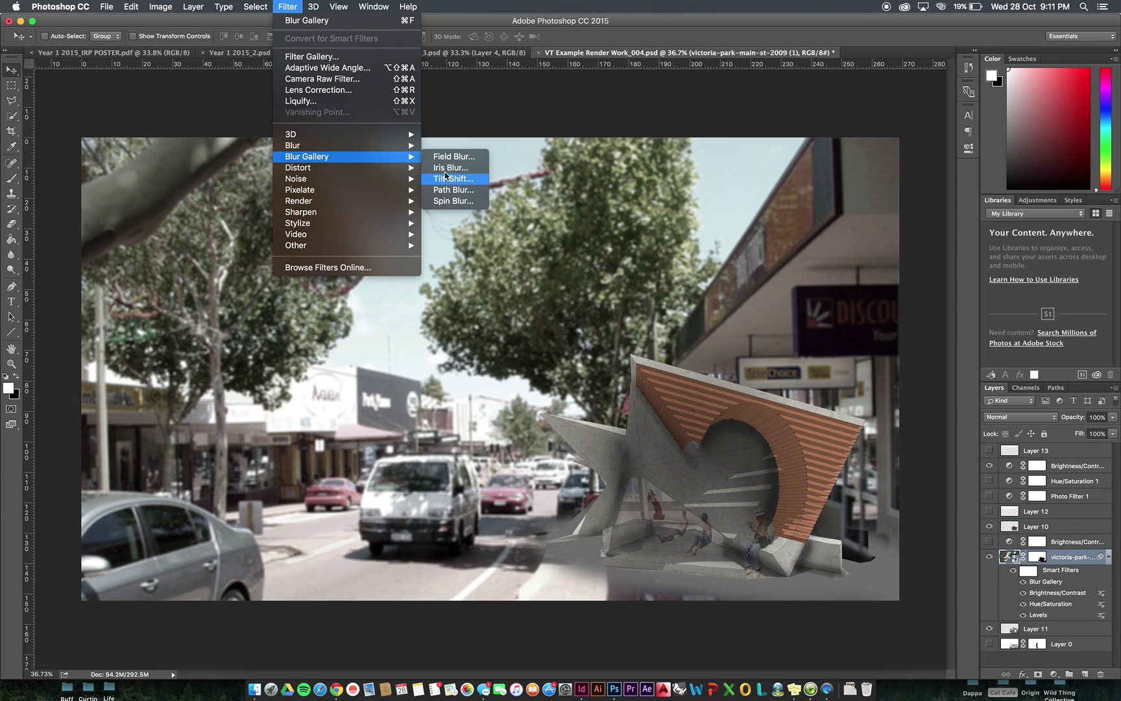
click(1013, 574)
click(1013, 571)
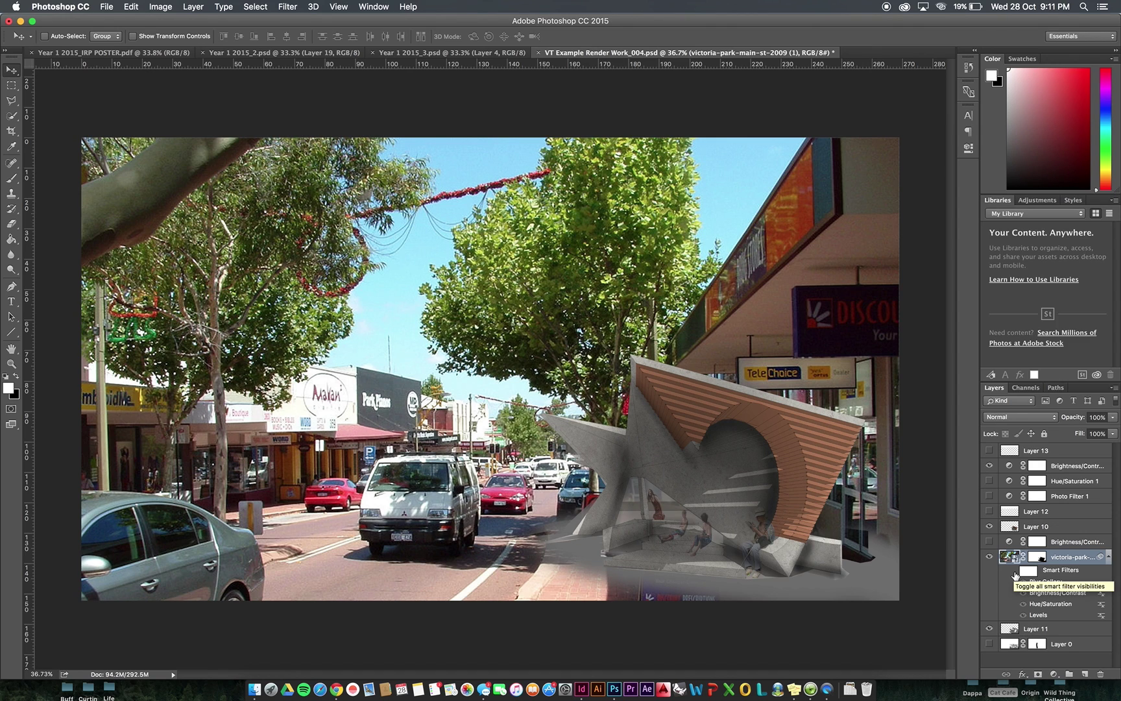
Turn all smart filters of the street photo layer back on and show the white fade on Layer 13
click(1014, 571)
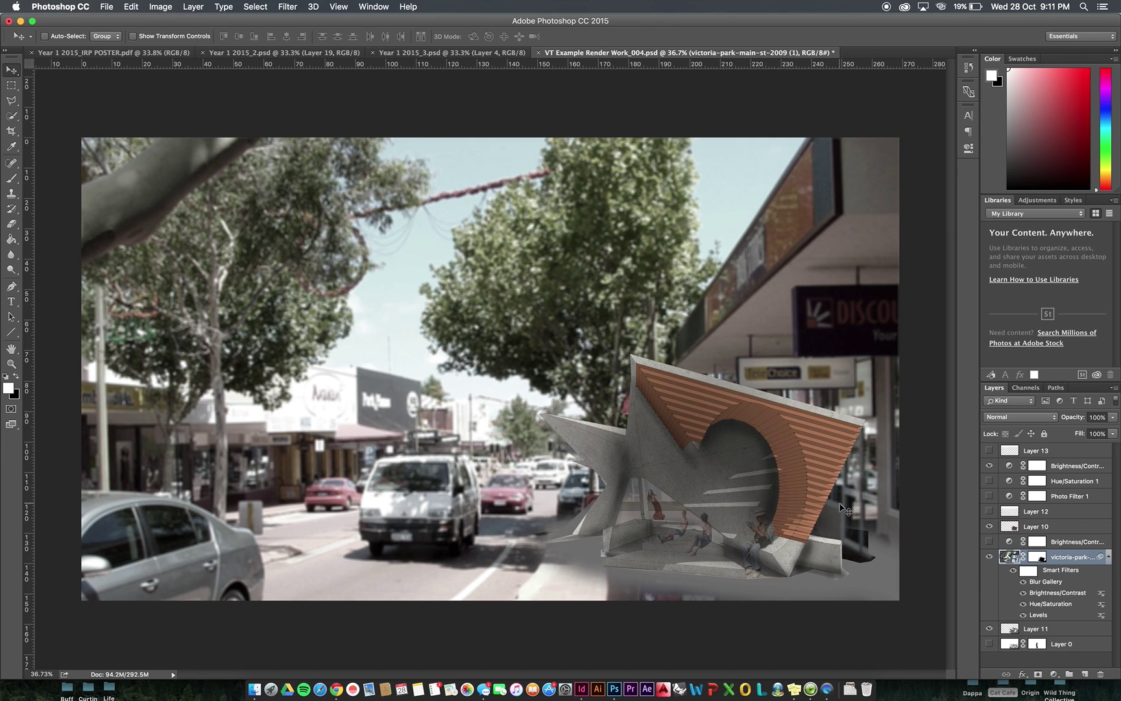
click(990, 450)
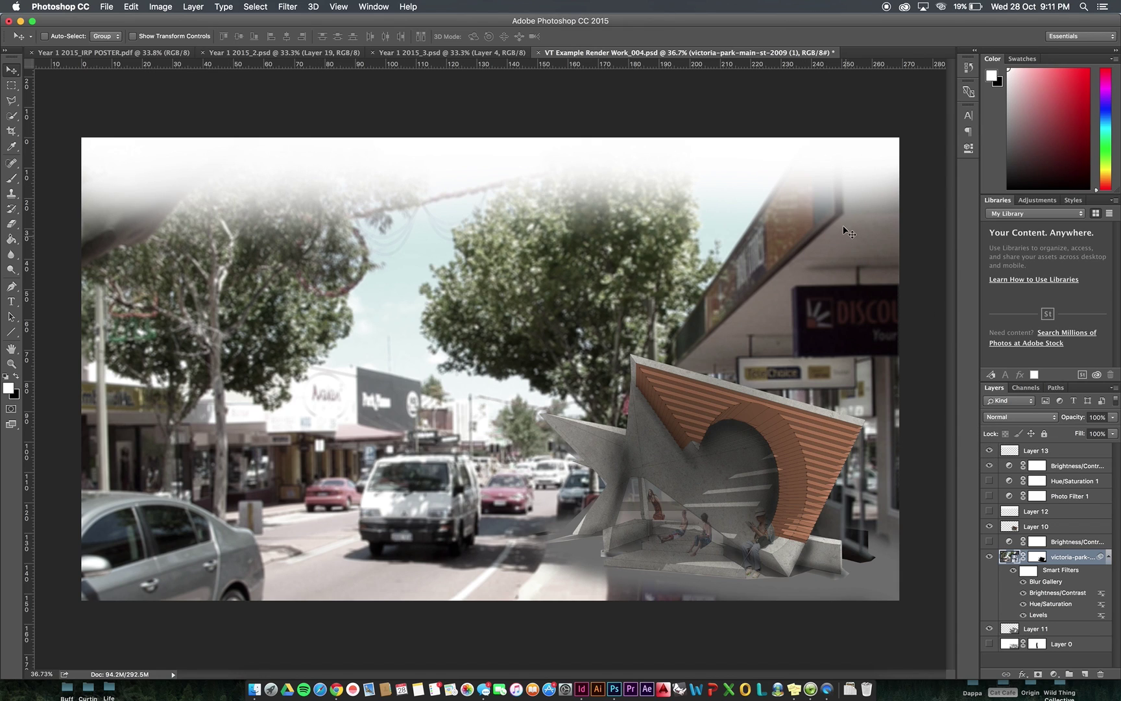
Rotate the white fade on Layer 13 by 180° and move it down over the lower edge of the street image
key(super+t)
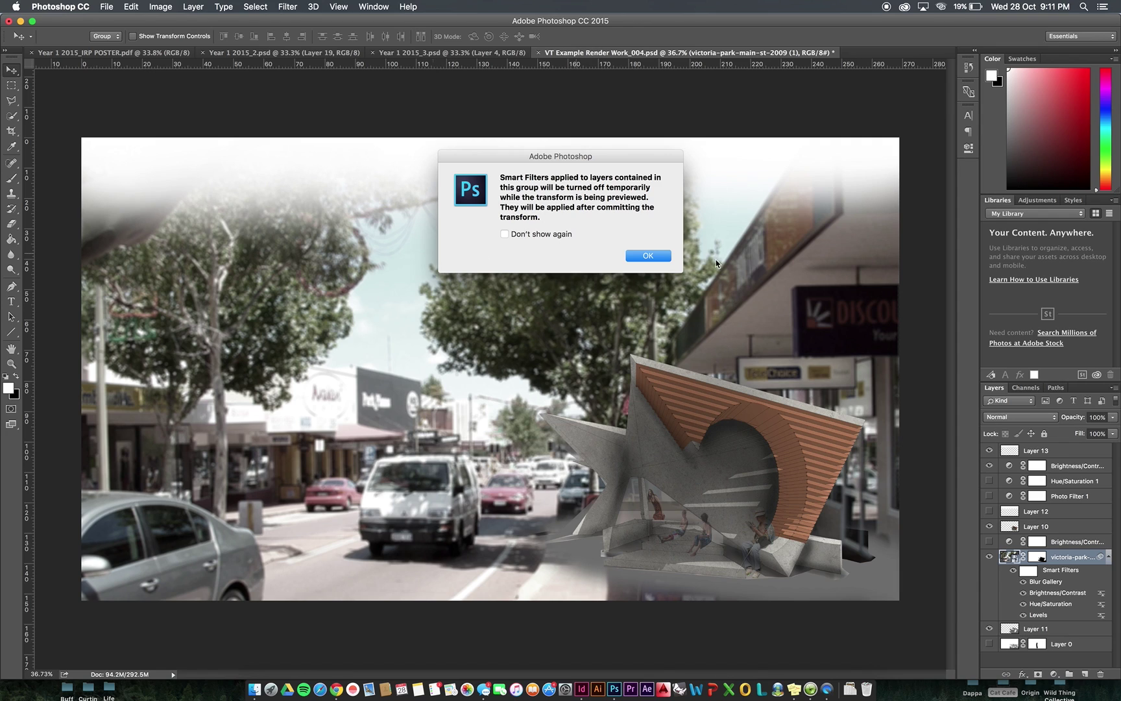
click(662, 256)
click(1036, 450)
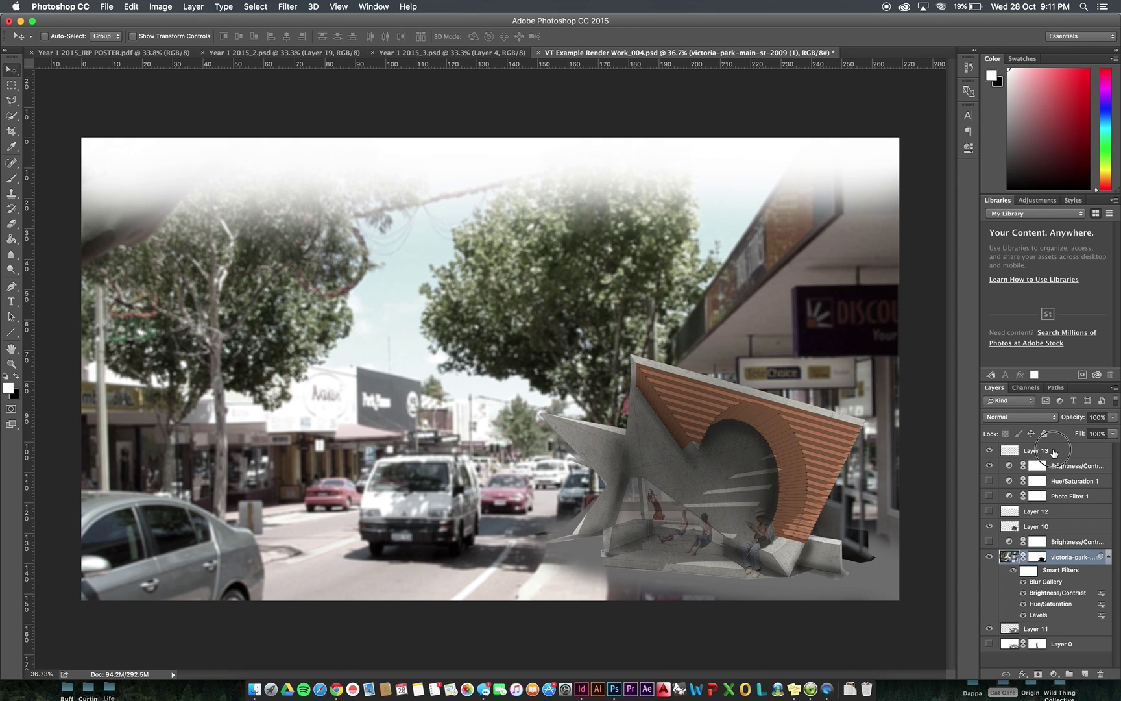
key(super+t)
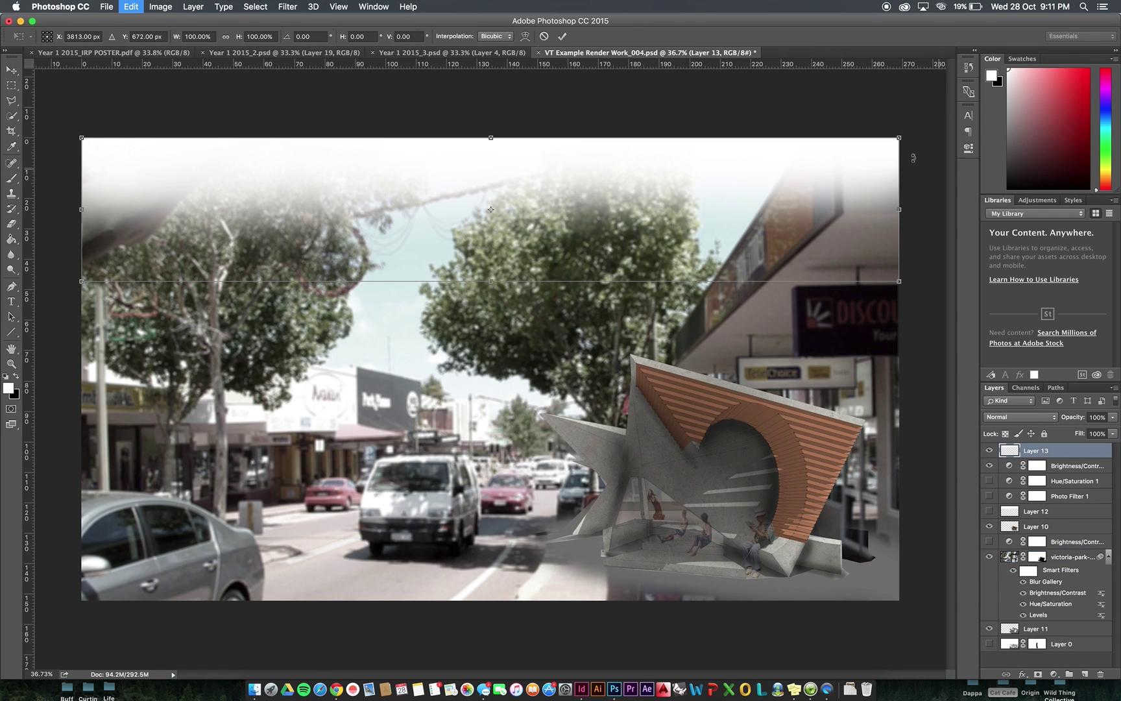
drag(926, 187, 105, 210)
drag(305, 295, 322, 601)
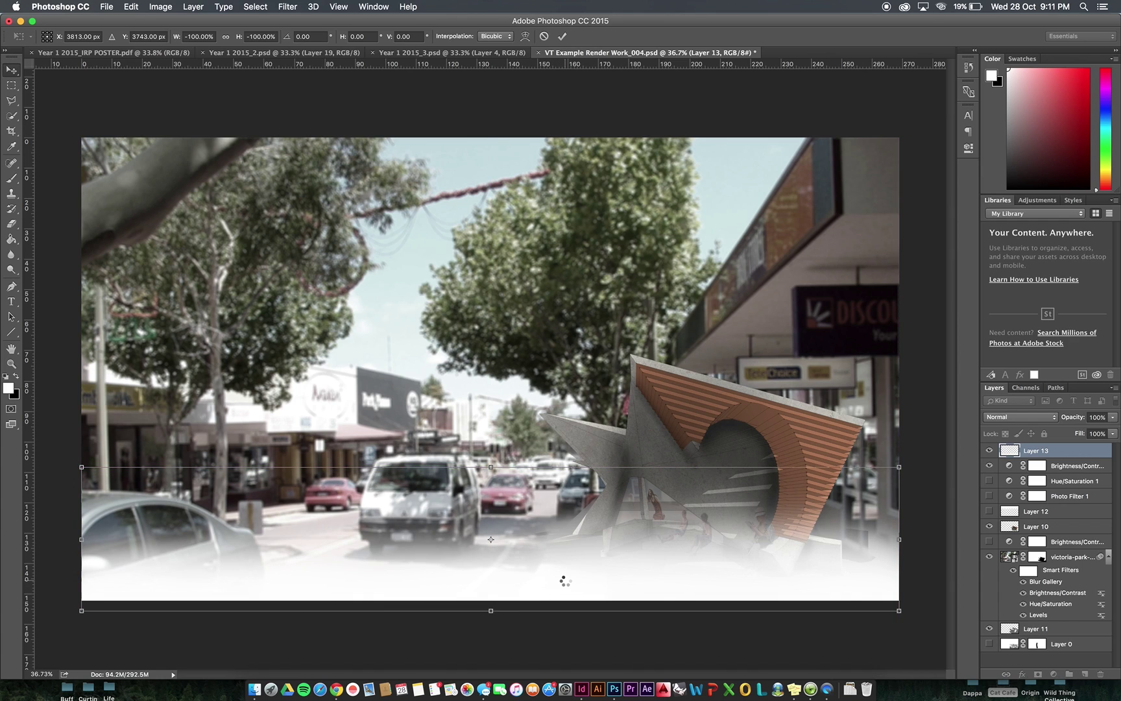
key(Return)
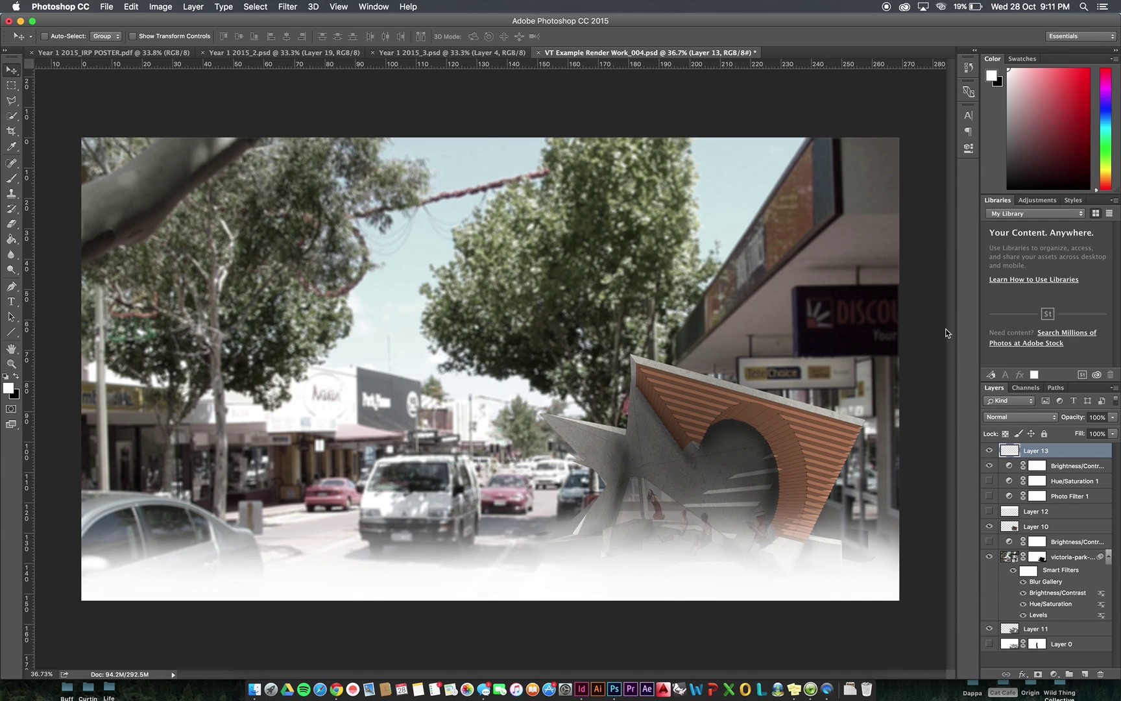